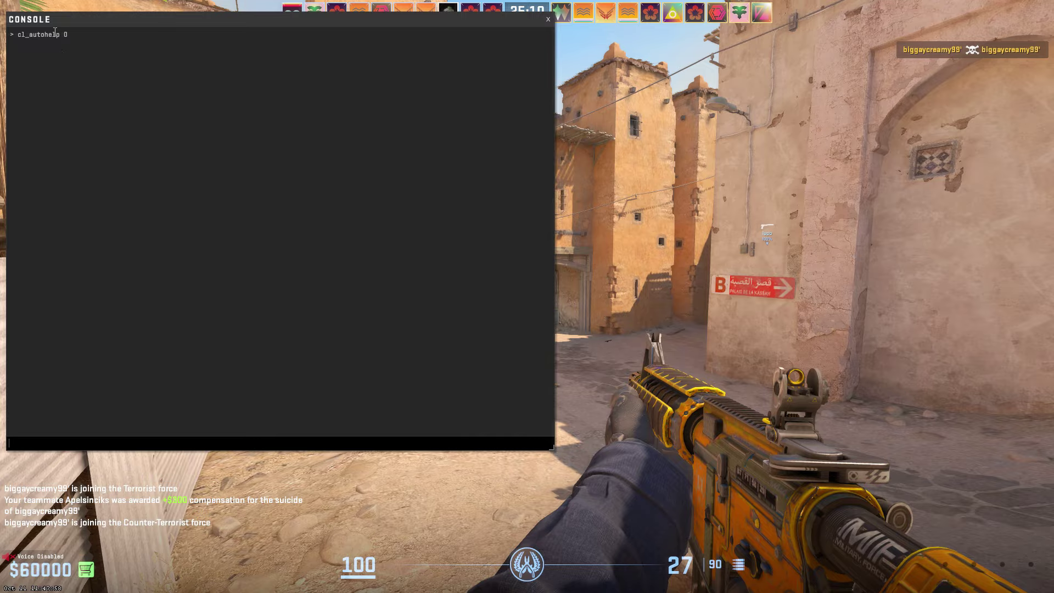
- Close the console, switch to the knife and swing it while running forward
{"action": "left_click", "coordinate": [549, 20]}
{"action": "key", "text": "3"}
{"action": "key", "text": "w"}
{"action": "left_click", "coordinate": [526, 296]}
{"action": "left_click", "coordinate": [527, 296]}
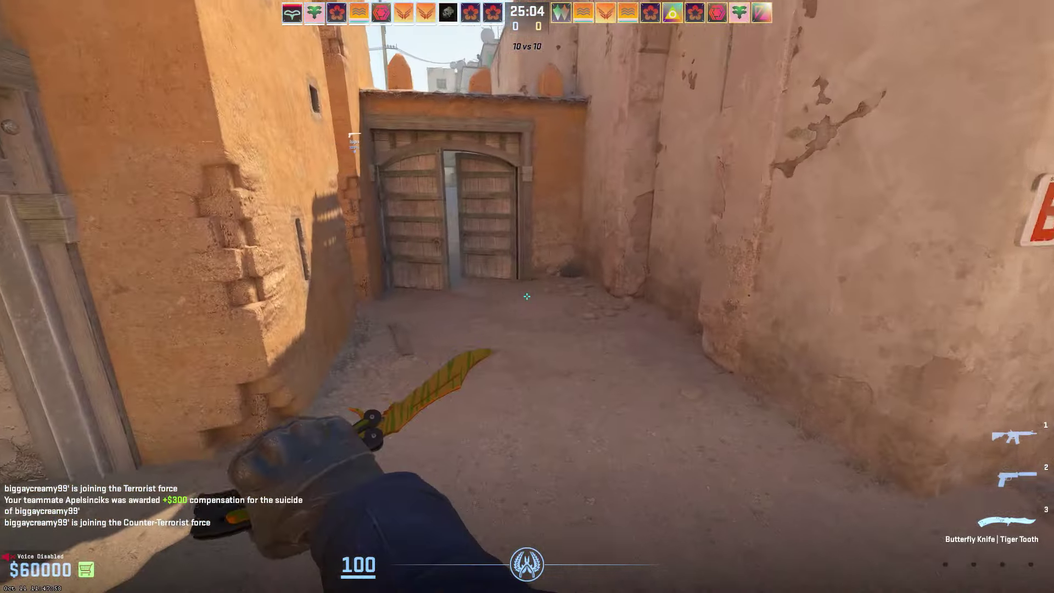
- Run through the wooden double doors and on into the shaded hall with stone arches
{"action": "key", "text": "w"}
{"action": "key", "text": "e"}
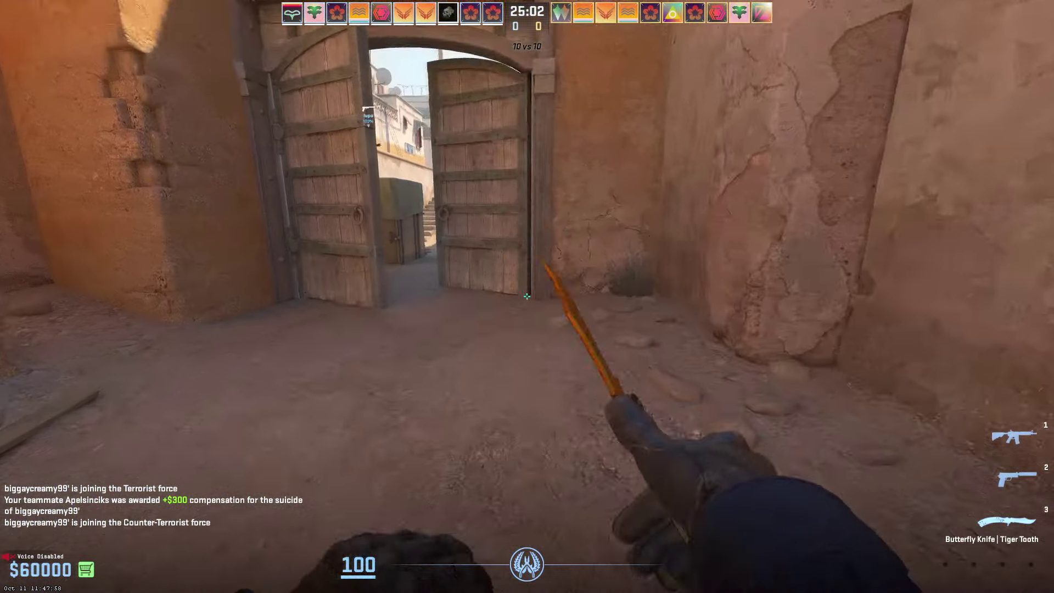
{"action": "key", "text": "w"}
{"action": "key", "text": "w"}
{"action": "key", "text": "w"}
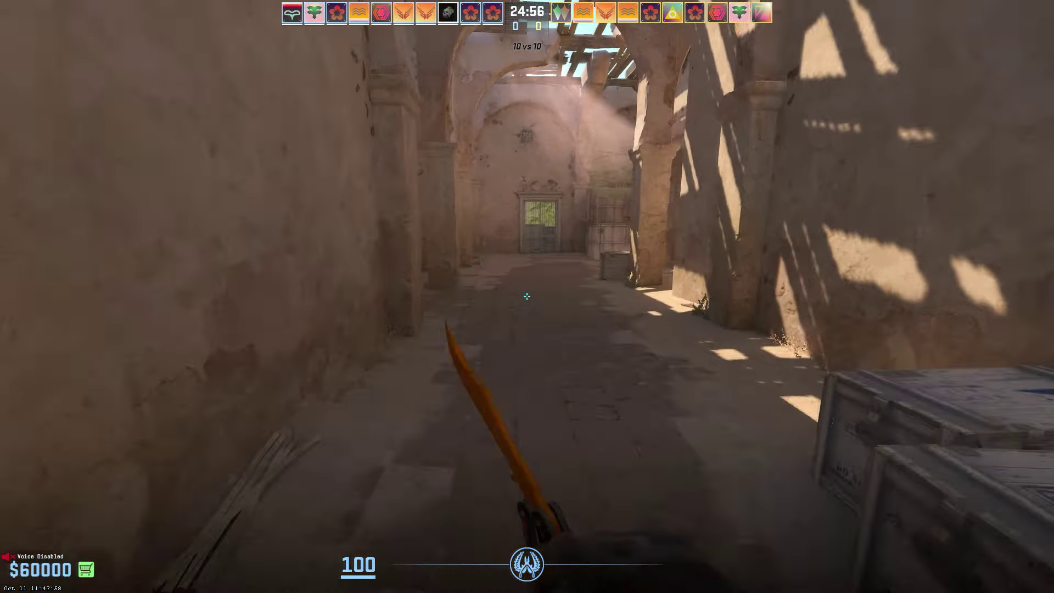
{"action": "key", "text": "w"}
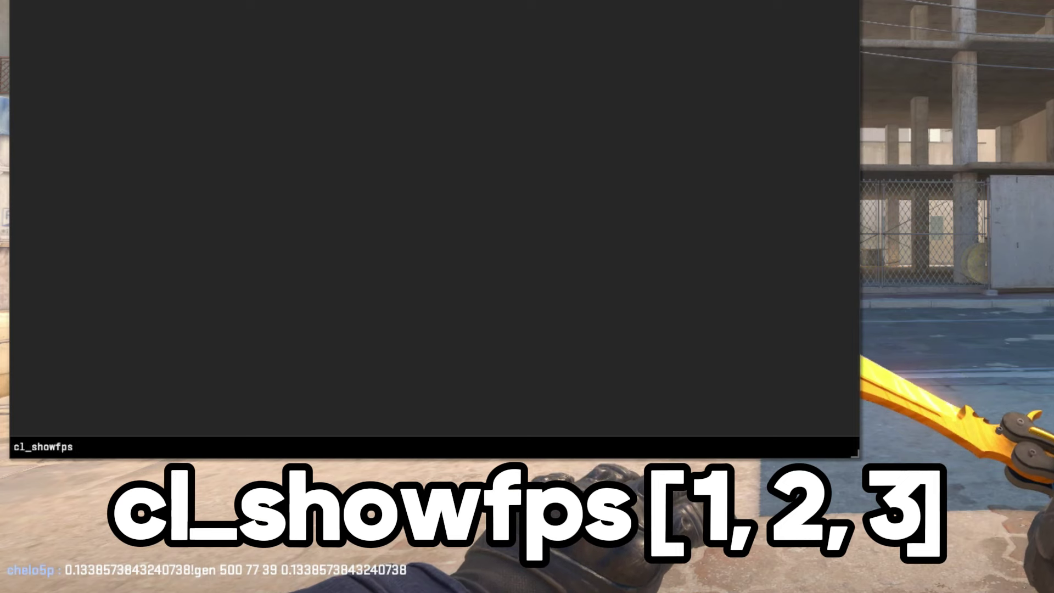
- Show the detailed frame statistics with the console command cl_showfps 2 and close the console
{"action": "type", "text": "2"}
{"action": "key", "text": "Return"}
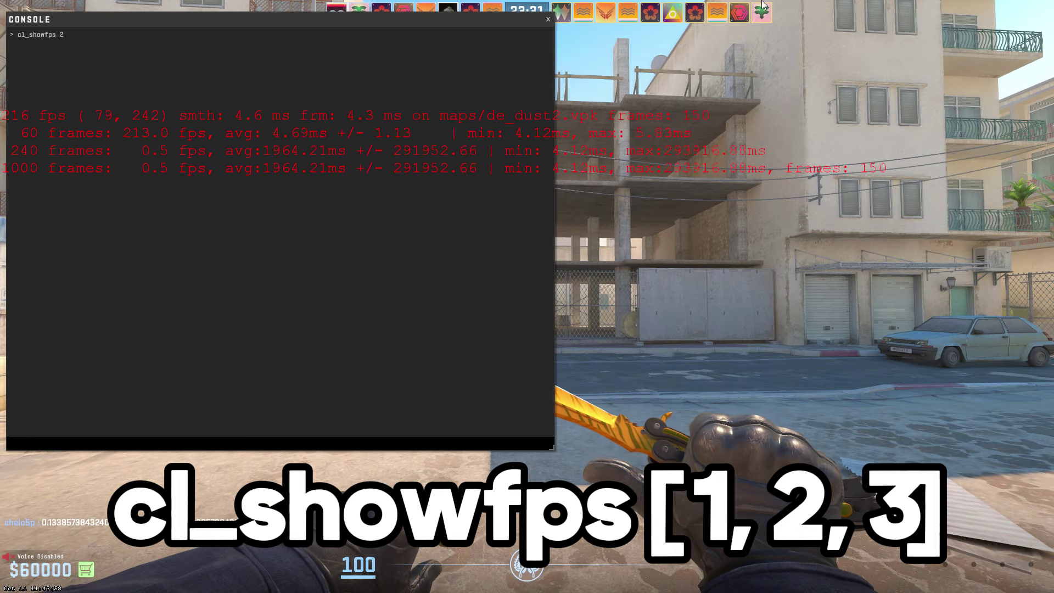
{"action": "left_click", "coordinate": [548, 19]}
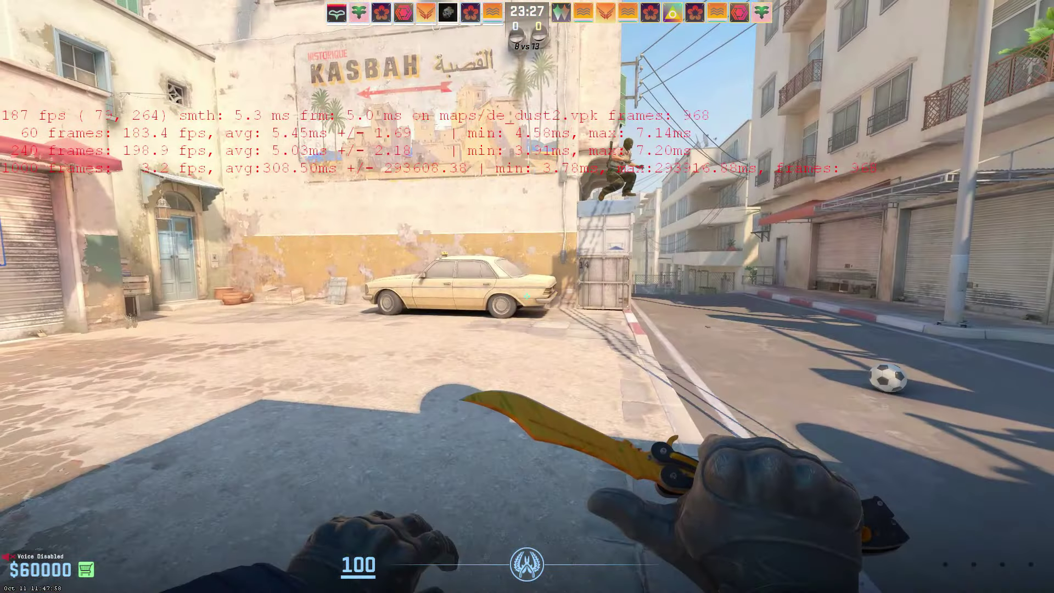
- Switch the overlay to server tick statistics with cl_showfps 3 and close the console
{"action": "key", "text": "grave"}
{"action": "type", "text": "cl_showfps 3"}
{"action": "key", "text": "Return"}
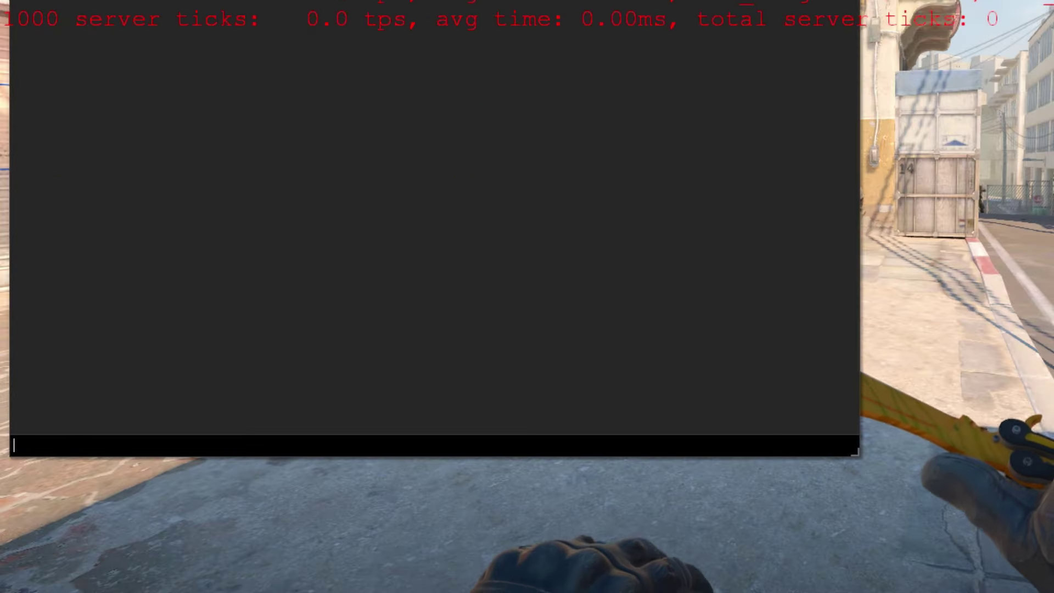
{"action": "left_click", "coordinate": [548, 19]}
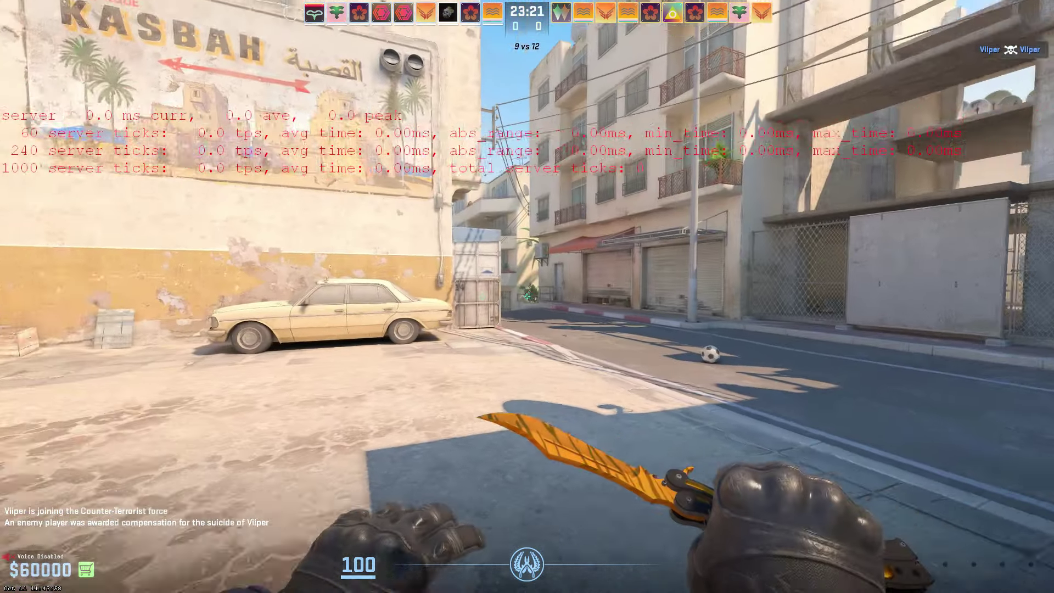
- Hide the statistics overlay with cl_showfps 0, bring up the simple FPS counter with cl_showfps 1 and close the console
{"action": "key", "text": "grave"}
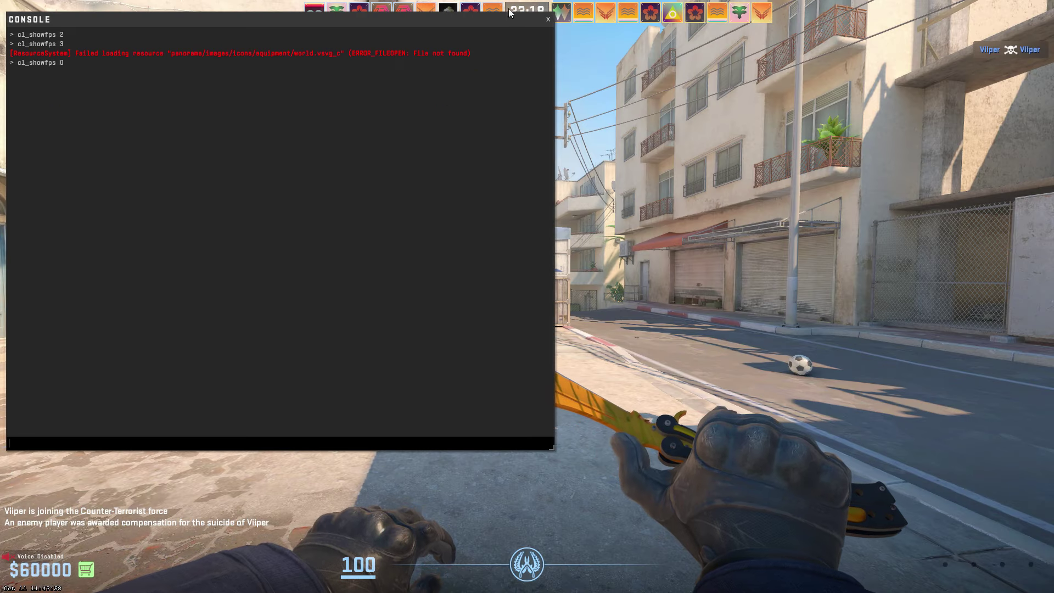
{"action": "key", "text": "grave"}
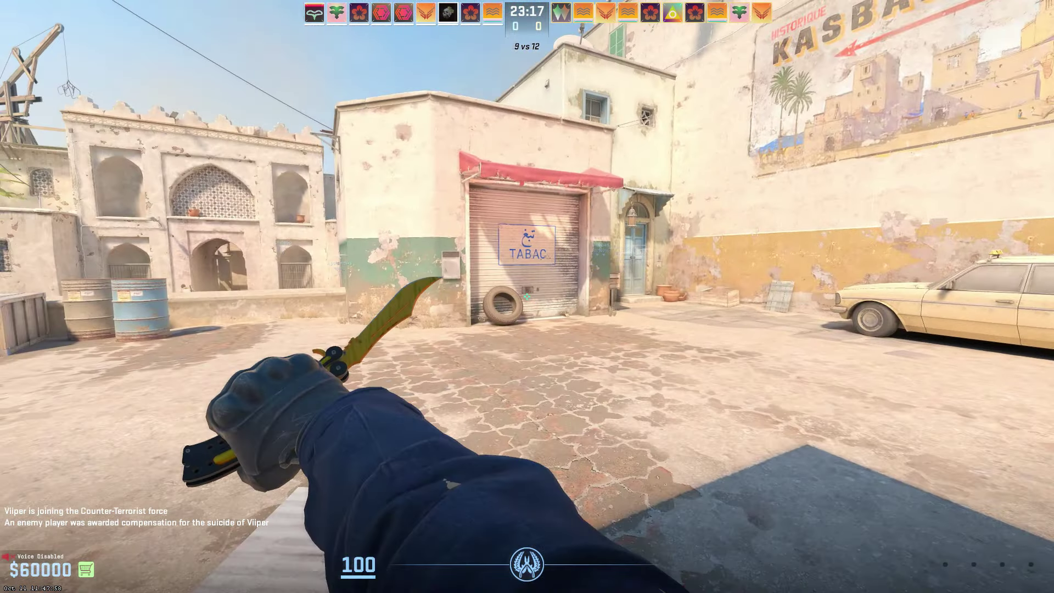
{"action": "key", "text": "grave"}
{"action": "type", "text": "cl_showfps"}
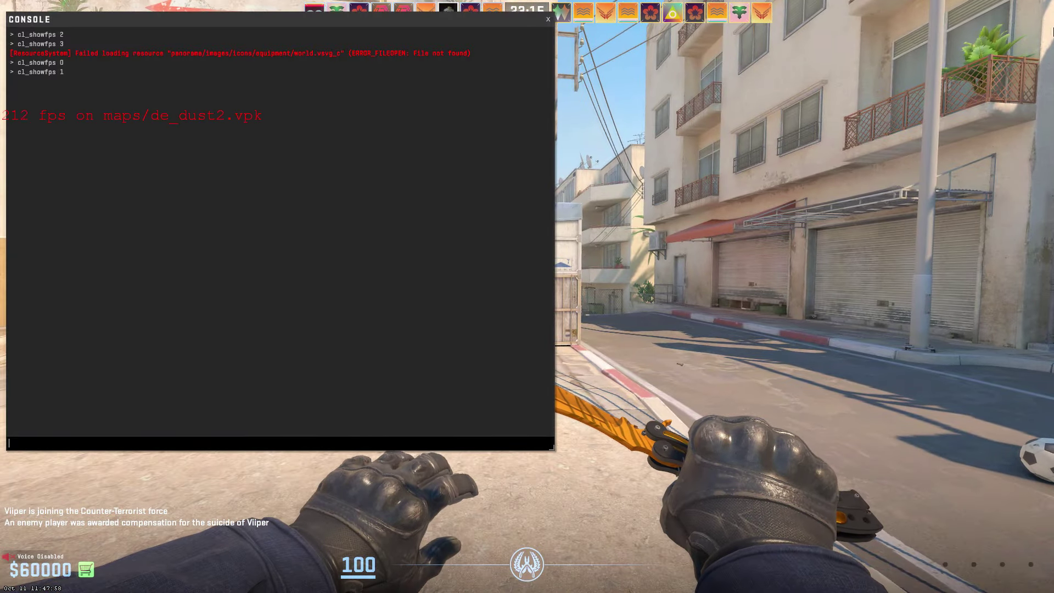
{"action": "key", "text": "grave"}
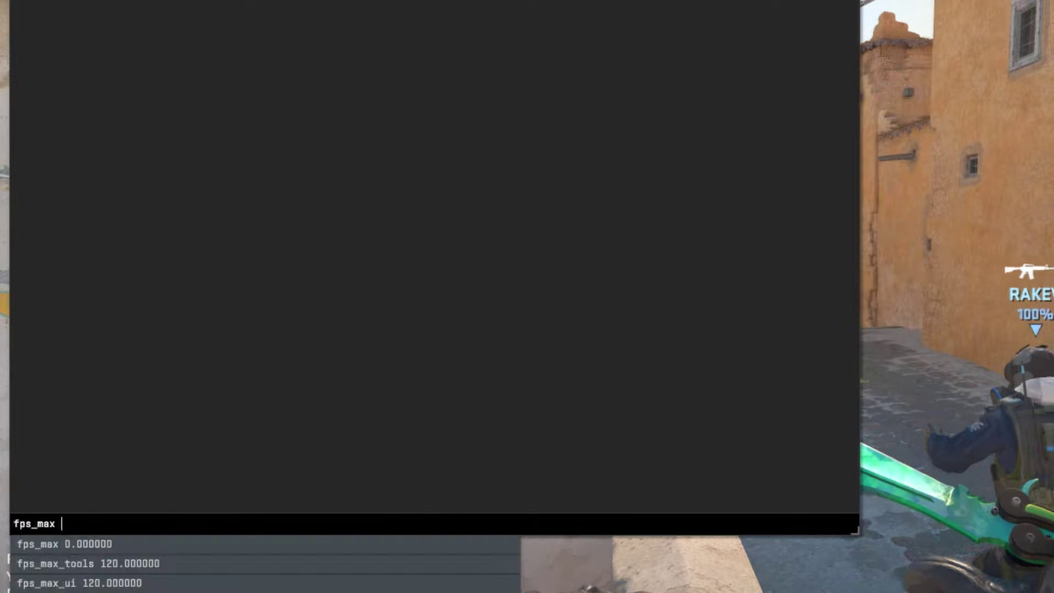
- Cap the frame rate with fps_max 144, remove the cap with fps_max 0 and close the console
{"action": "key", "text": "Return"}
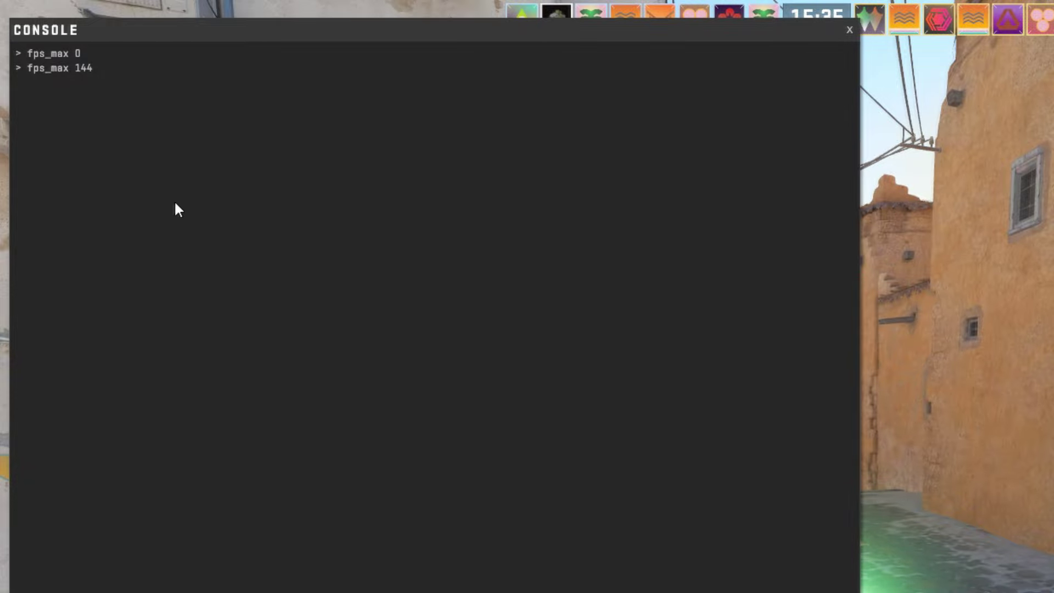
{"action": "key", "text": "Return"}
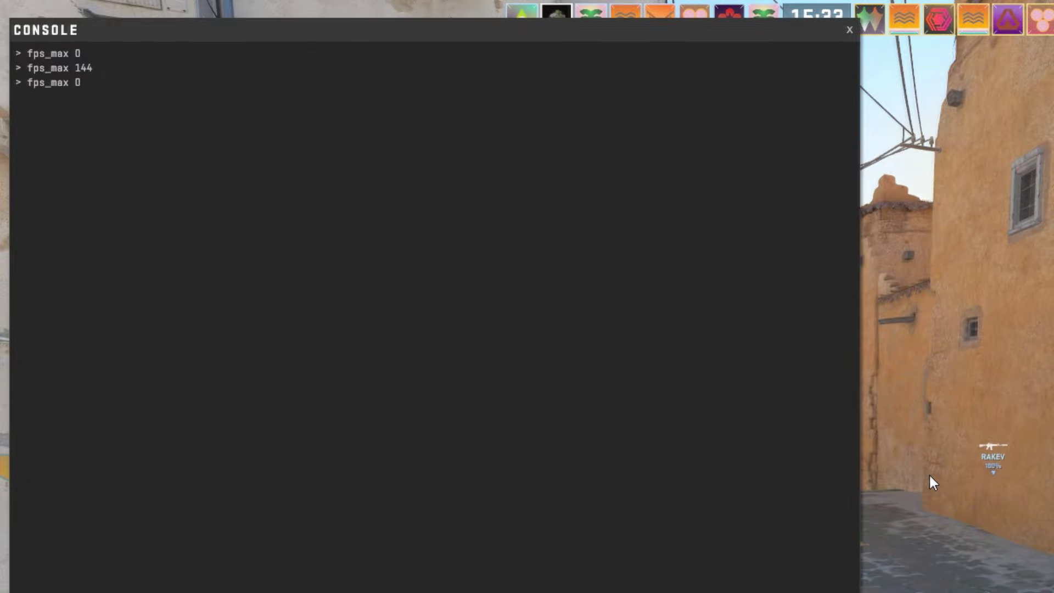
{"action": "left_click", "coordinate": [850, 30]}
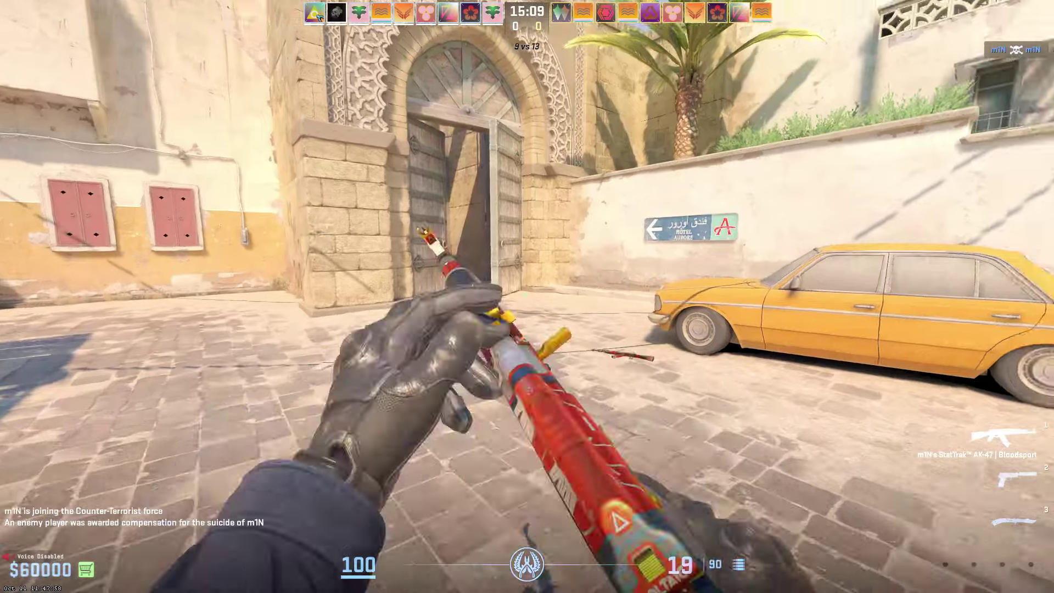
- Switch to the knife and run through the alley to the open yard with the two barrels
{"action": "key", "text": "3"}
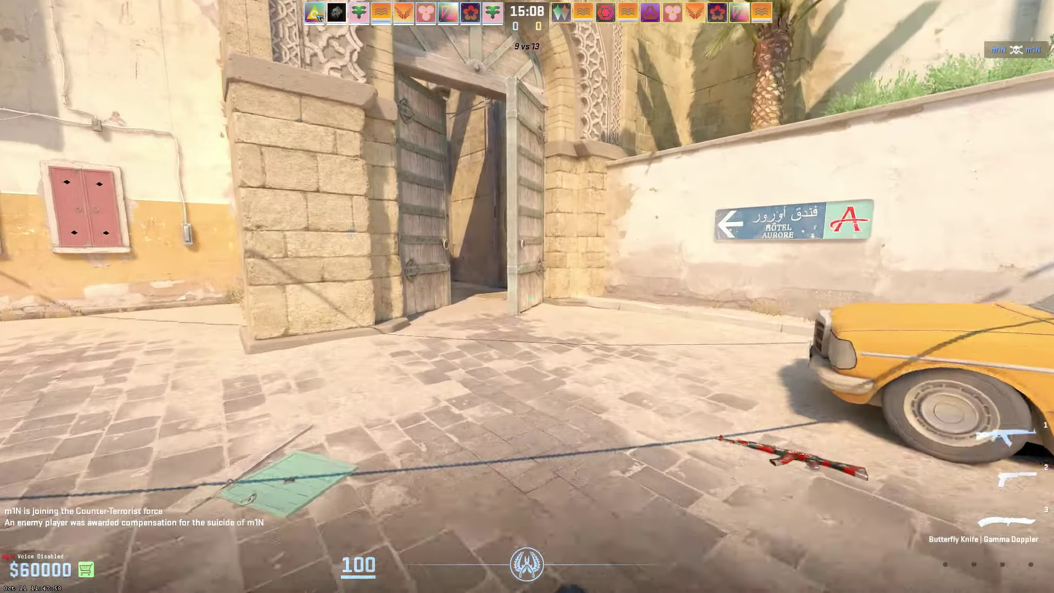
{"action": "key", "text": "w"}
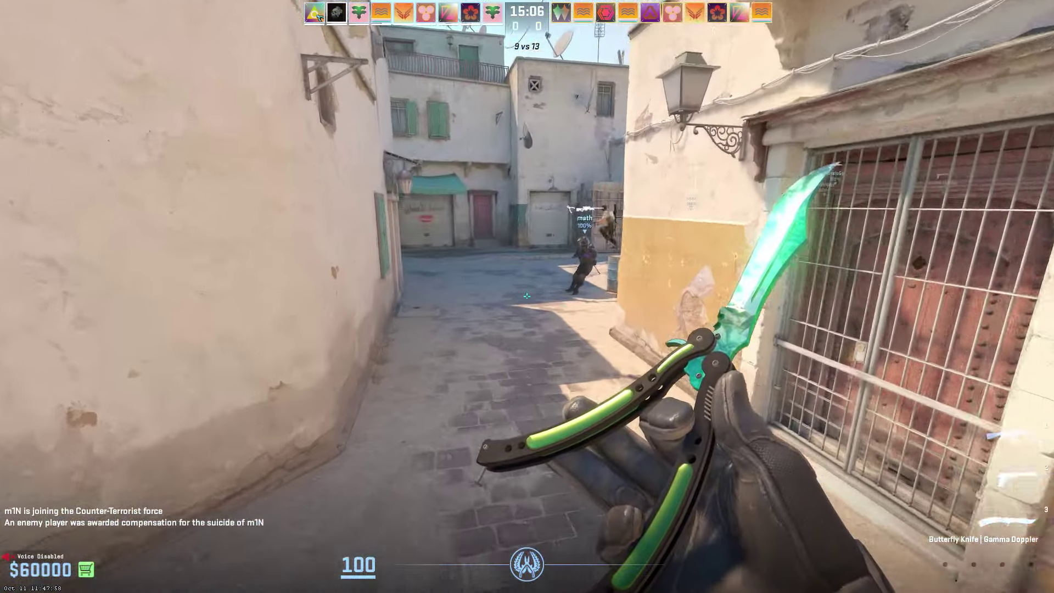
{"action": "key", "text": "w"}
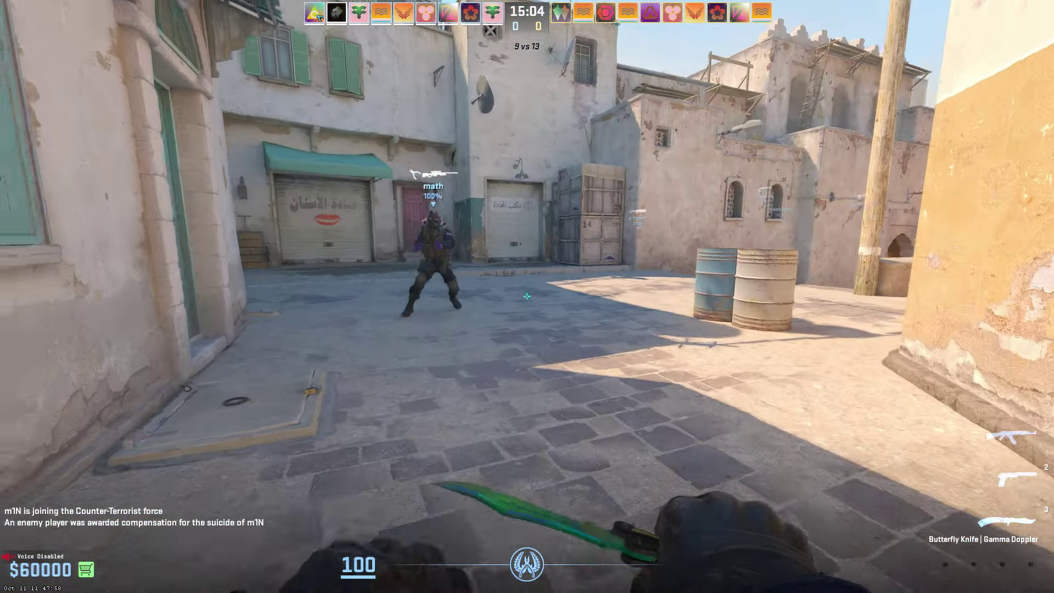
{"action": "key", "text": "s"}
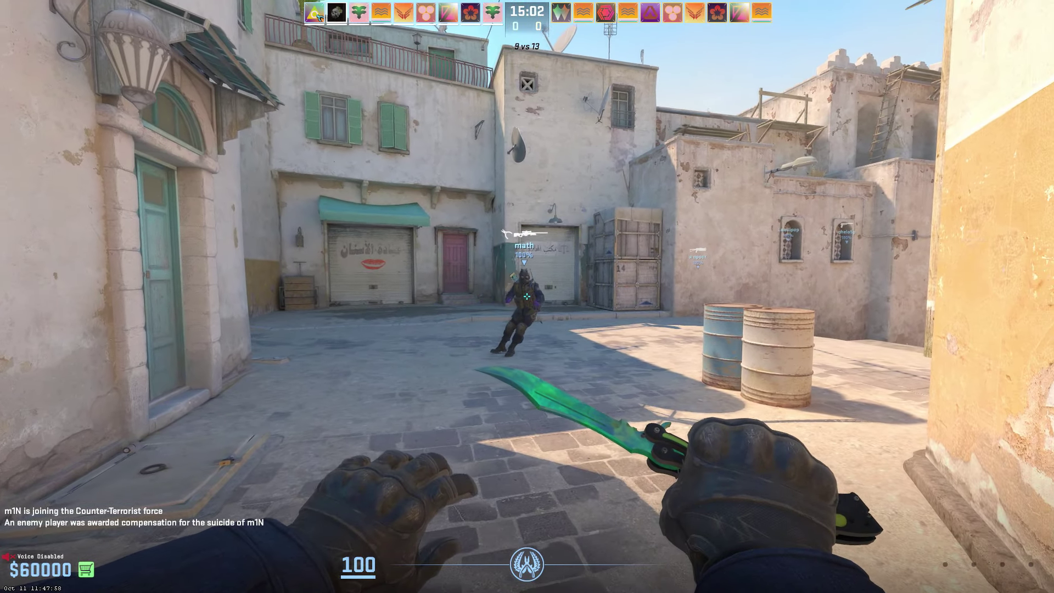
{"action": "key", "text": "a"}
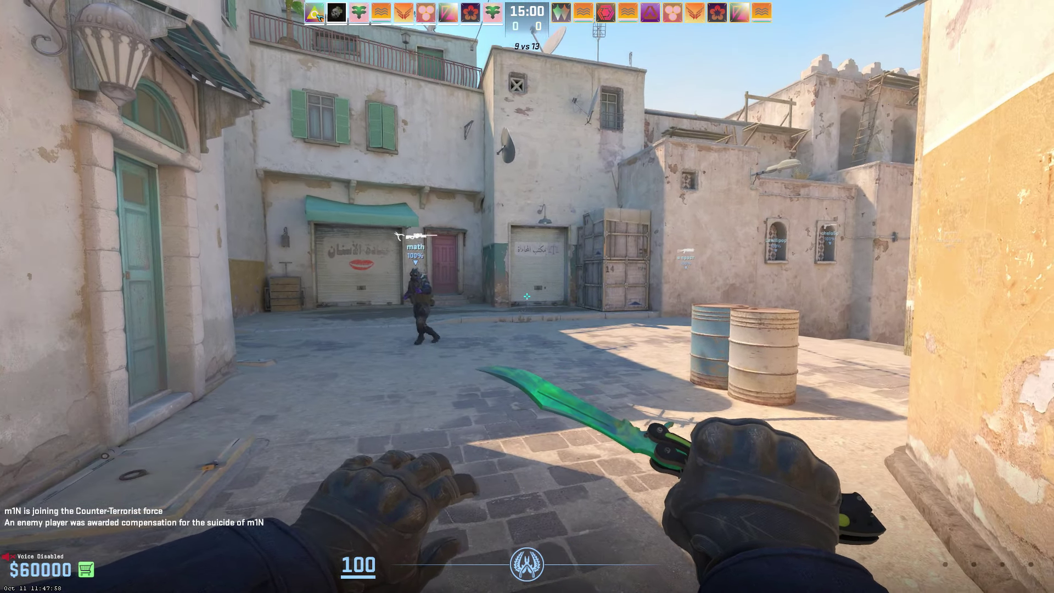
- Send the message "XD" in the team chat
{"action": "type", "text": "uX"}
{"action": "key", "text": "BackSpace"}
{"action": "type", "text": "XD"}
{"action": "key", "text": "Return"}
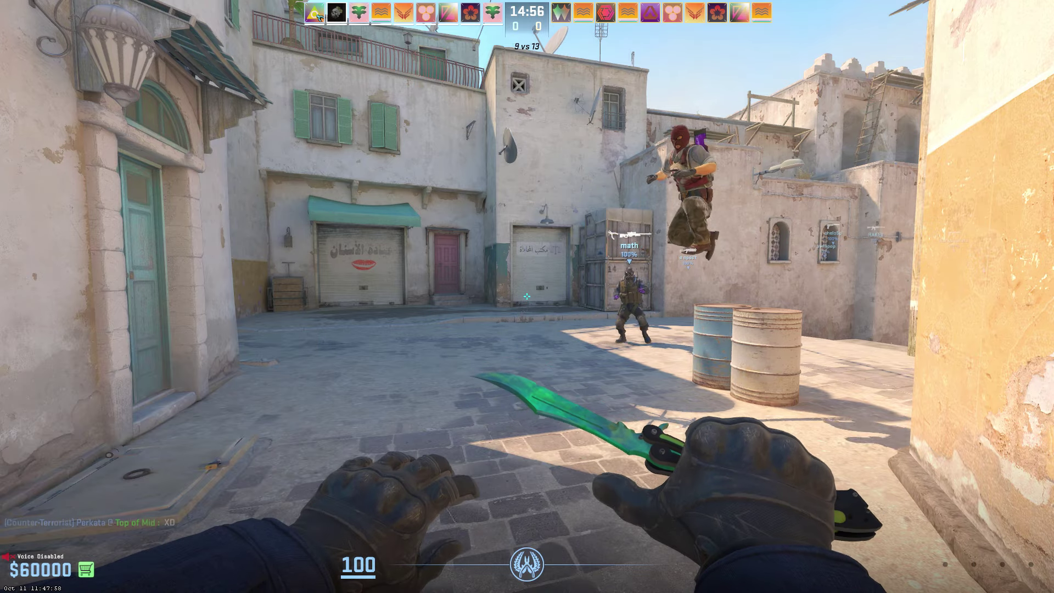
- Move around the two barrels in the yard, jumping and swinging the knife near the teammate
{"action": "key", "text": "w"}
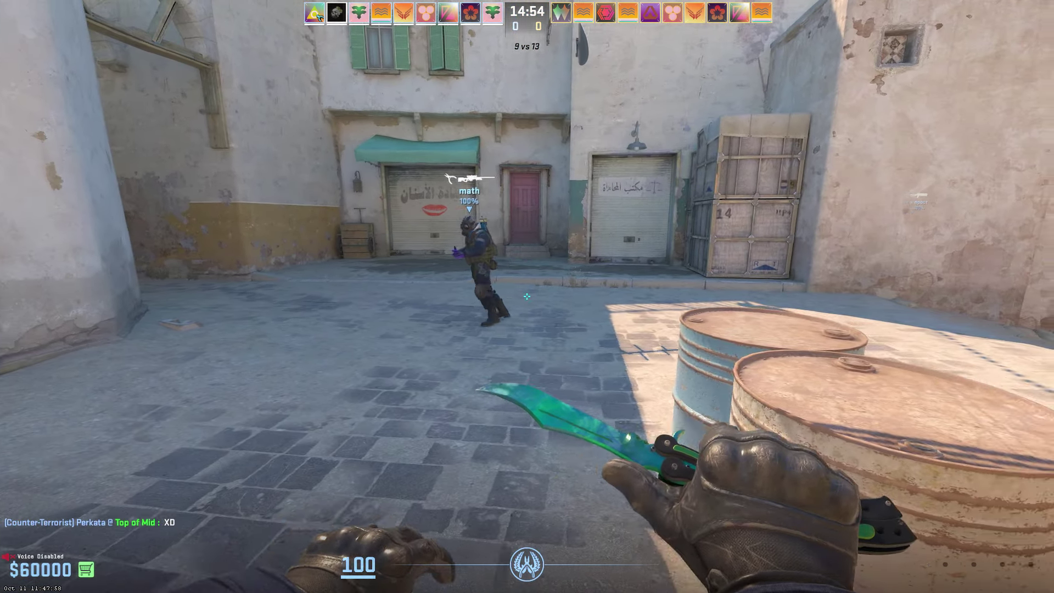
{"action": "key", "text": "d"}
{"action": "key", "text": "space"}
{"action": "key", "text": "w"}
{"action": "left_click", "coordinate": [527, 296]}
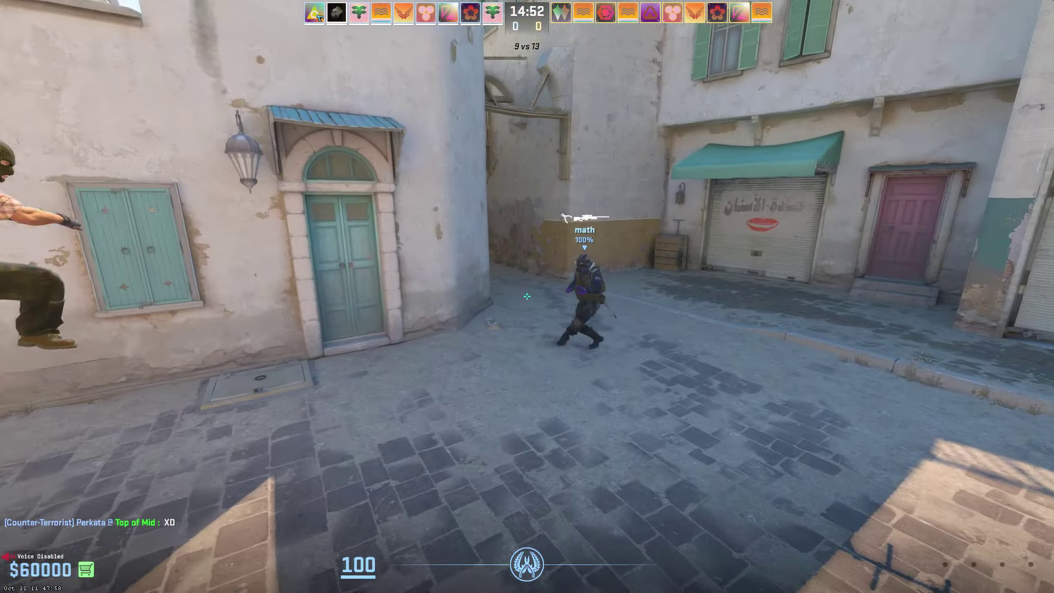
{"action": "key", "text": "space"}
{"action": "key", "text": "s"}
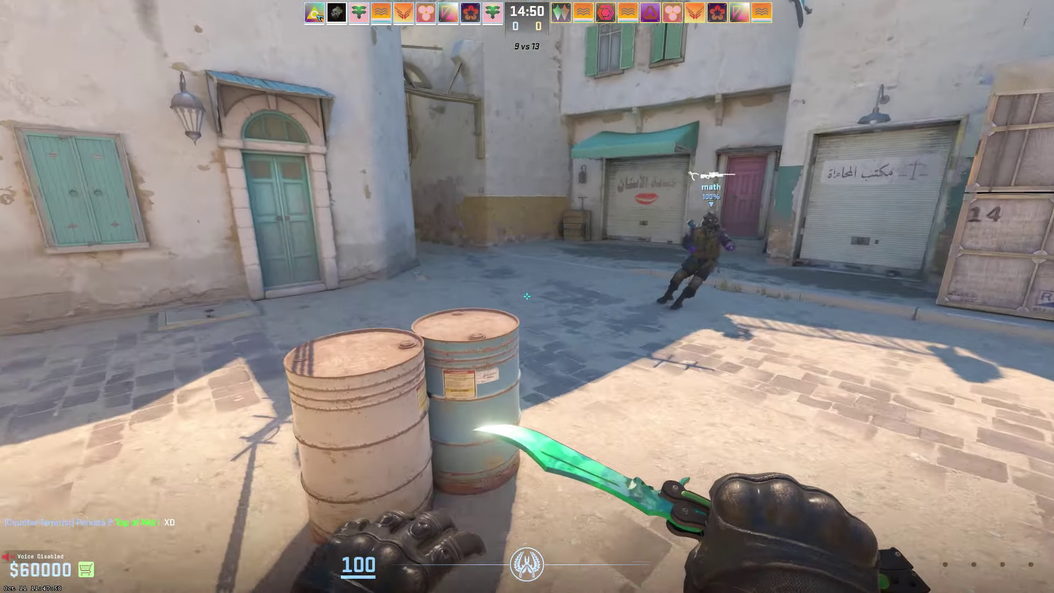
{"action": "key", "text": "w"}
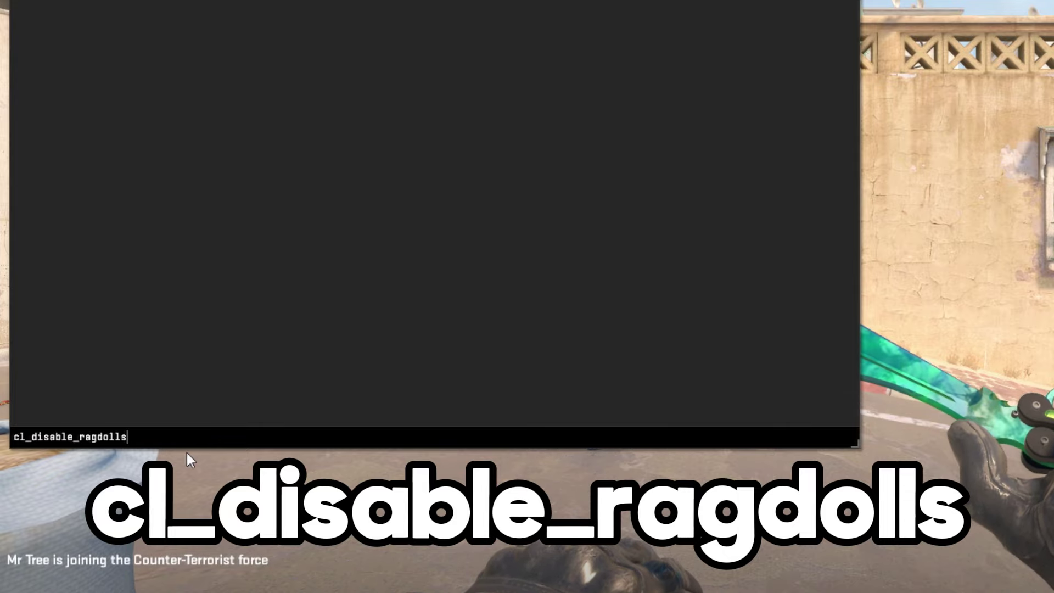
- Query the current setting of cl_disable_ragdolls in the console and close the console
{"action": "key", "text": "Return"}
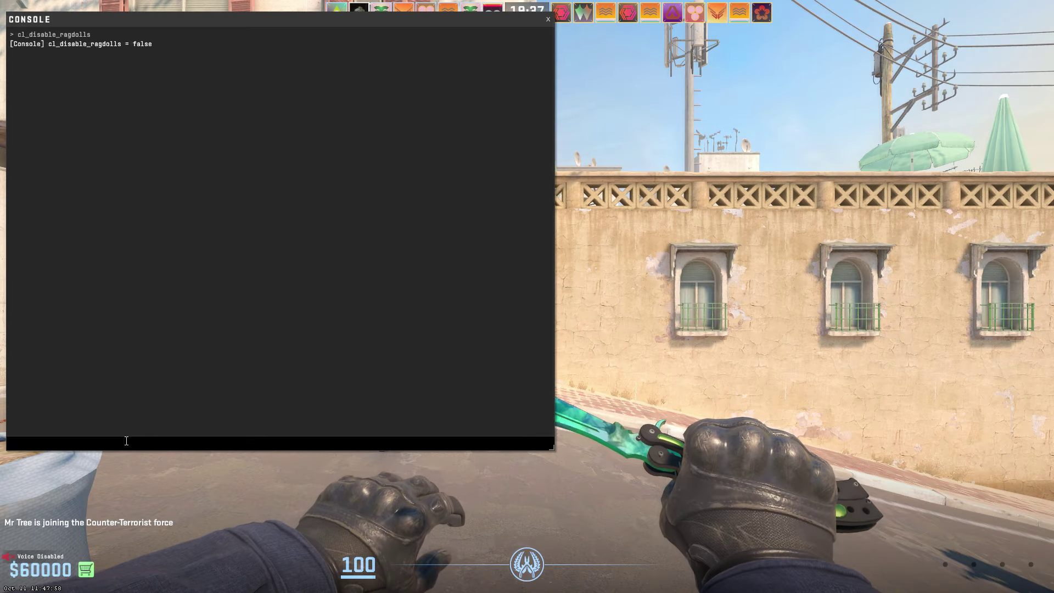
{"action": "left_click", "coordinate": [549, 19]}
- Run along the road while inspecting the knife and jump over the ledge onto the teal-covered crates
{"action": "key", "text": "w"}
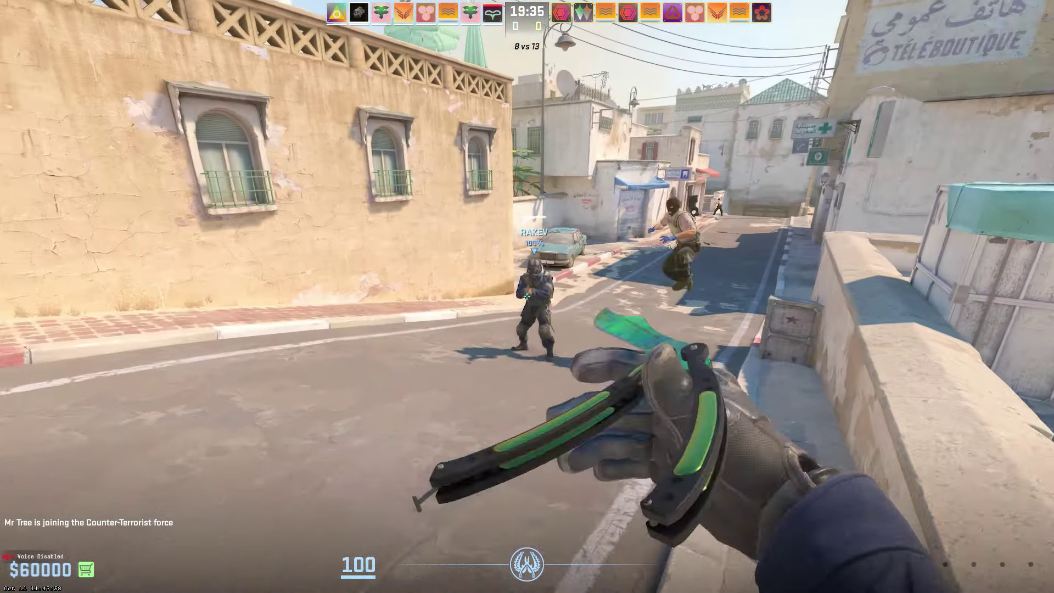
{"action": "key", "text": "f"}
{"action": "key", "text": "w"}
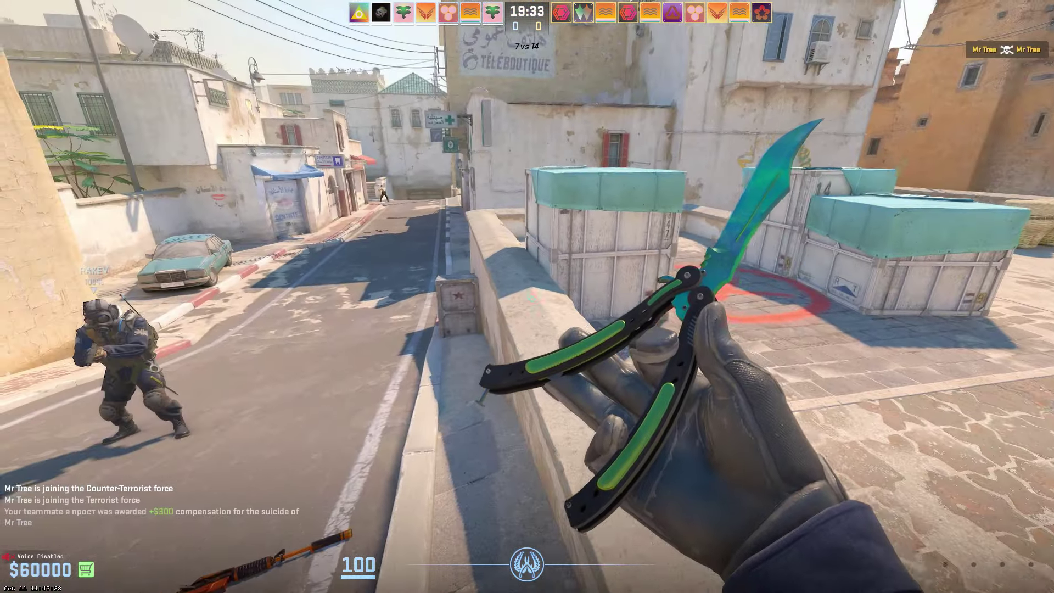
{"action": "key", "text": "space"}
{"action": "key", "text": "w"}
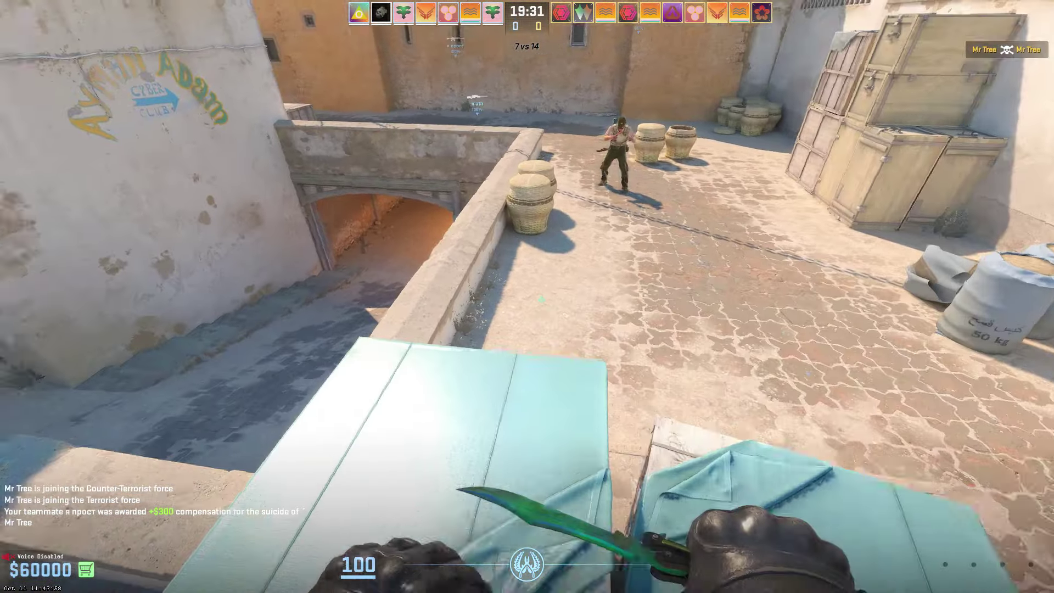
- Cross the terrace, jump down to the paved walkway and follow it to the two barrels, inspecting the knife on the way
{"action": "key", "text": "w"}
{"action": "key", "text": "f"}
{"action": "key", "text": "w"}
{"action": "key", "text": "space"}
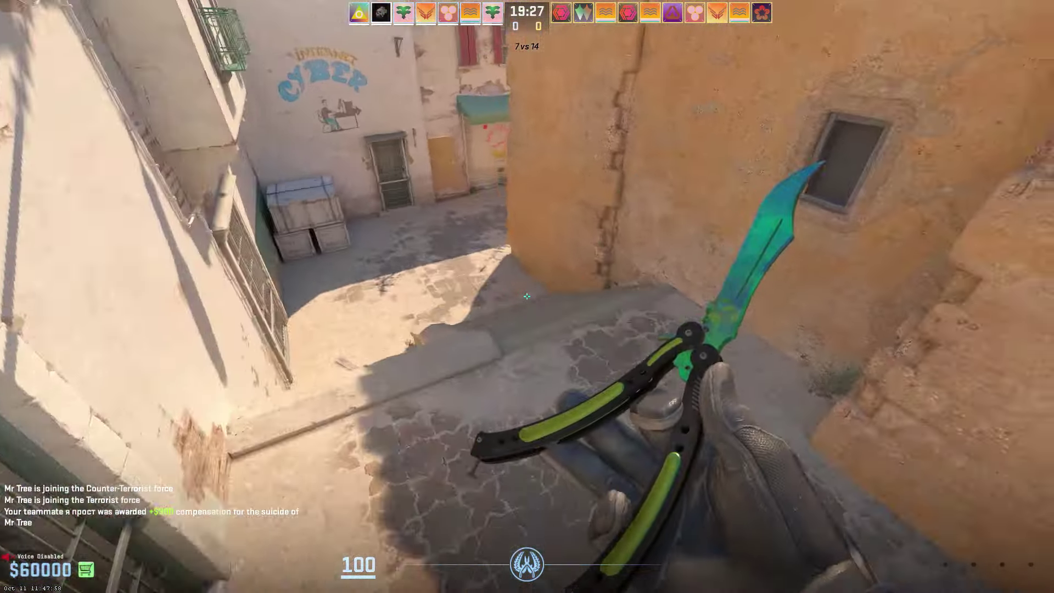
{"action": "key", "text": "w"}
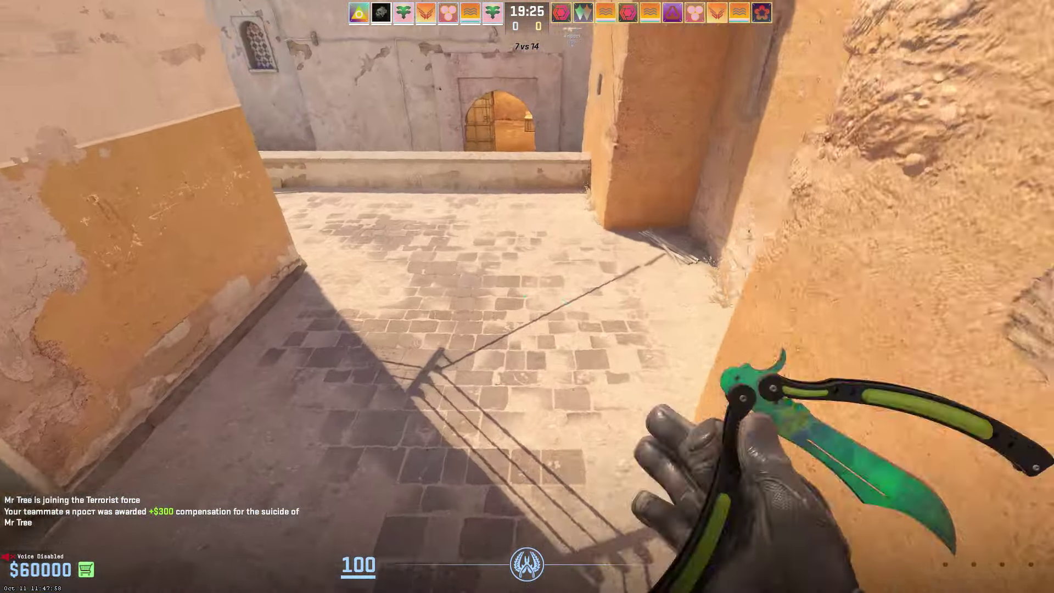
{"action": "key", "text": "a"}
{"action": "key", "text": "w"}
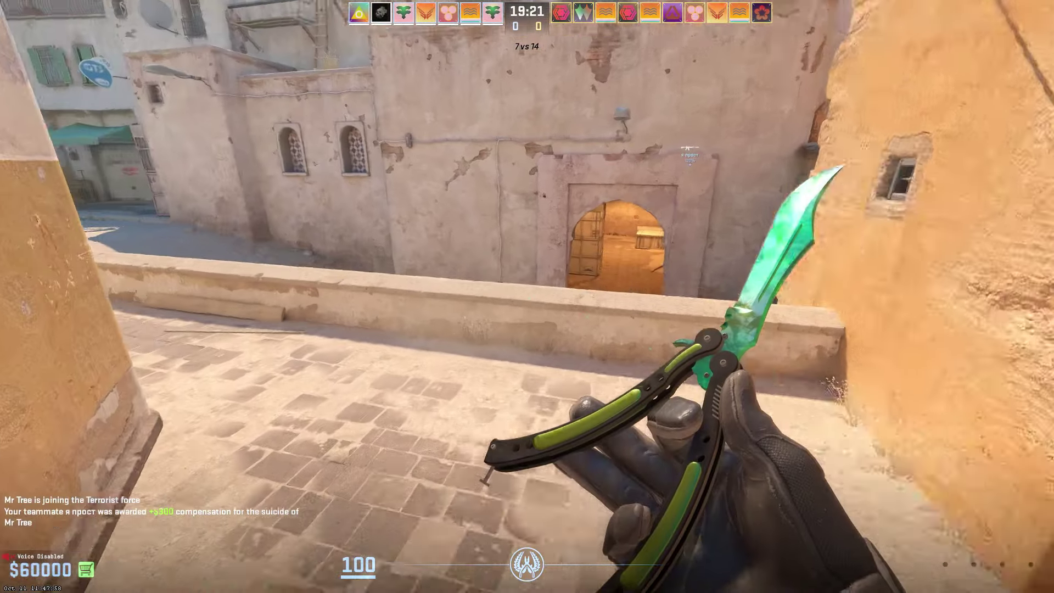
{"action": "key", "text": "w"}
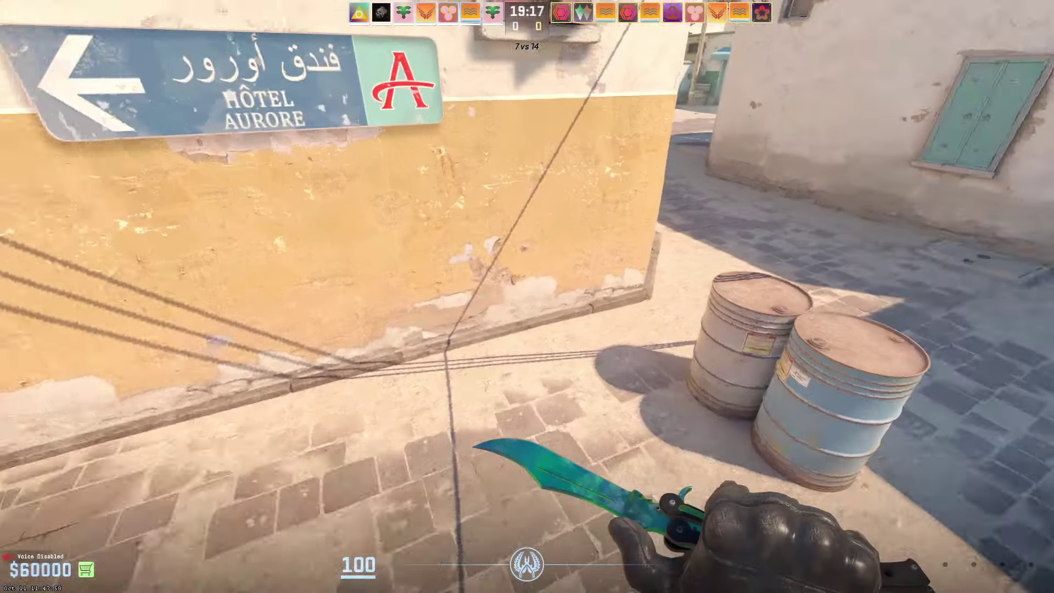
- Run down to the stepped path, inspect and swing the knife, and jump onto the low wall near the wooden doors
{"action": "key", "text": "w"}
{"action": "key", "text": "w"}
{"action": "key", "text": "f"}
{"action": "left_click", "coordinate": [527, 296]}
{"action": "key", "text": "w"}
{"action": "key", "text": "space"}
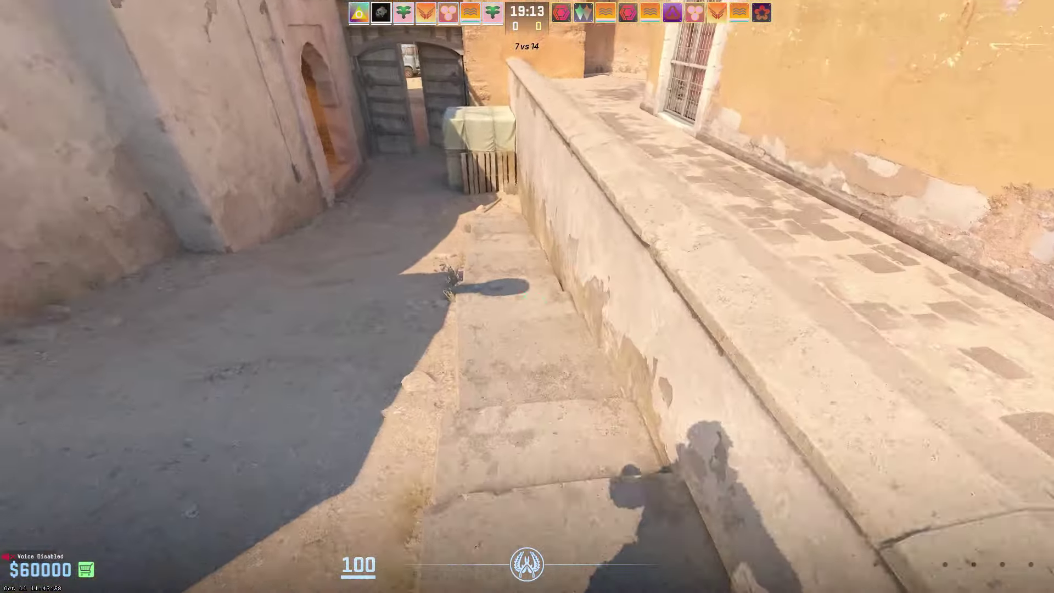
{"action": "key", "text": "w"}
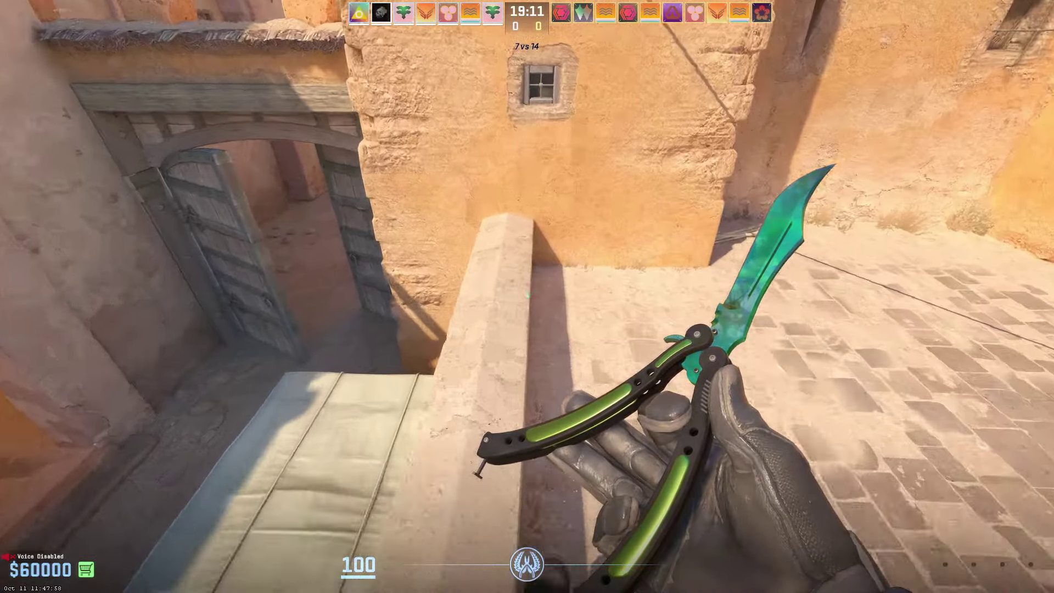
- Run past the steps and the wooden doors, through the covered passage and up the paved ramp, and draw the rifle
{"action": "key", "text": "w"}
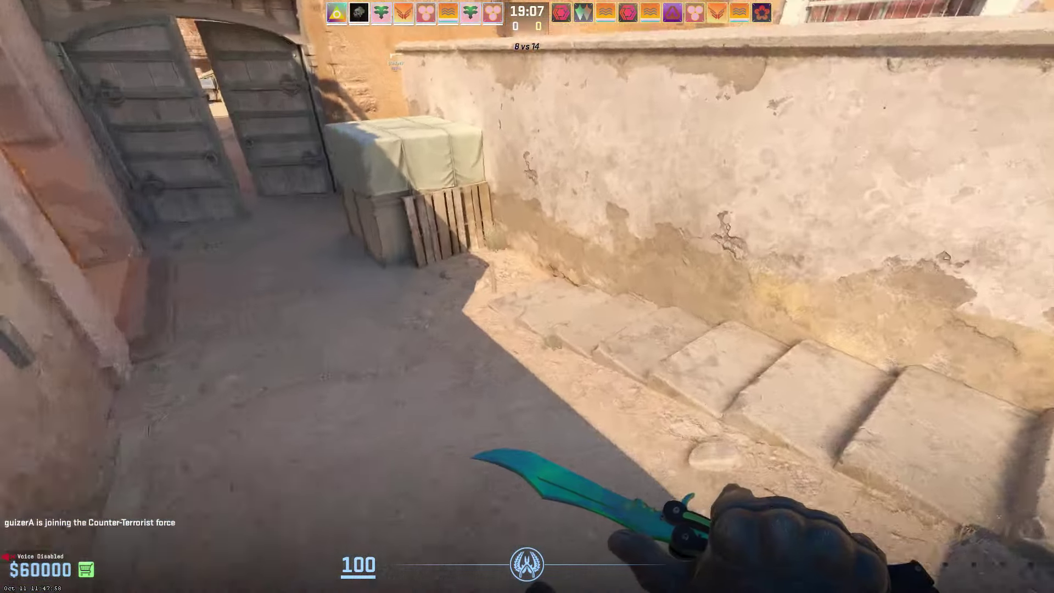
{"action": "key", "text": "w"}
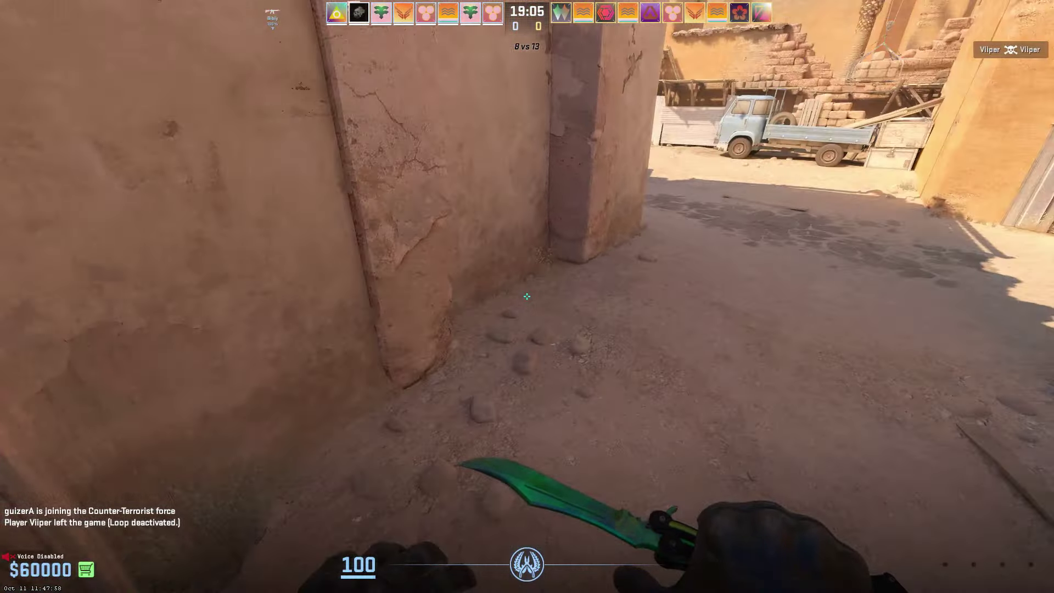
{"action": "key", "text": "w"}
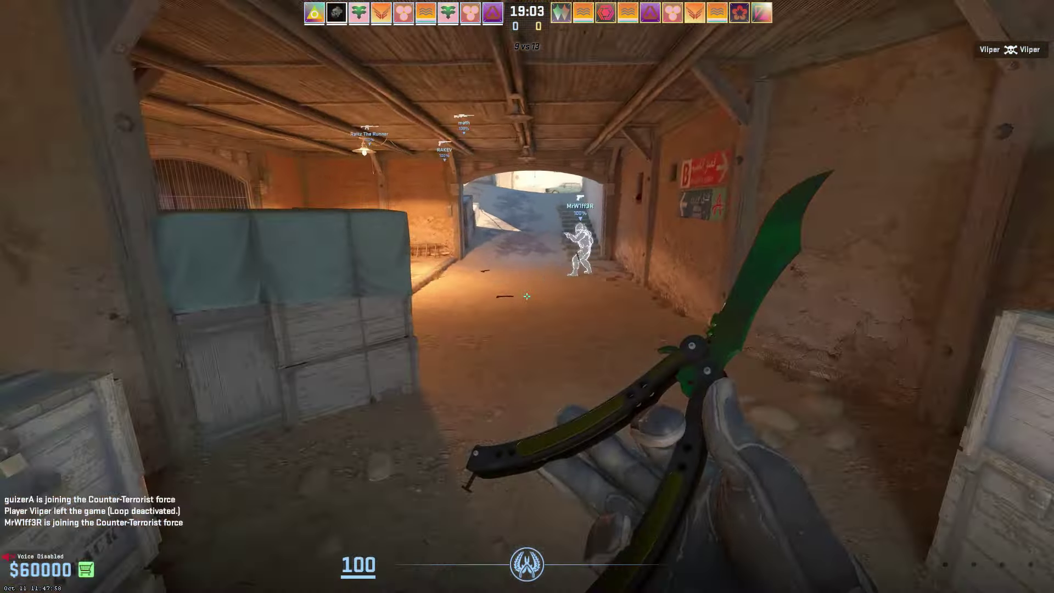
{"action": "key", "text": "w"}
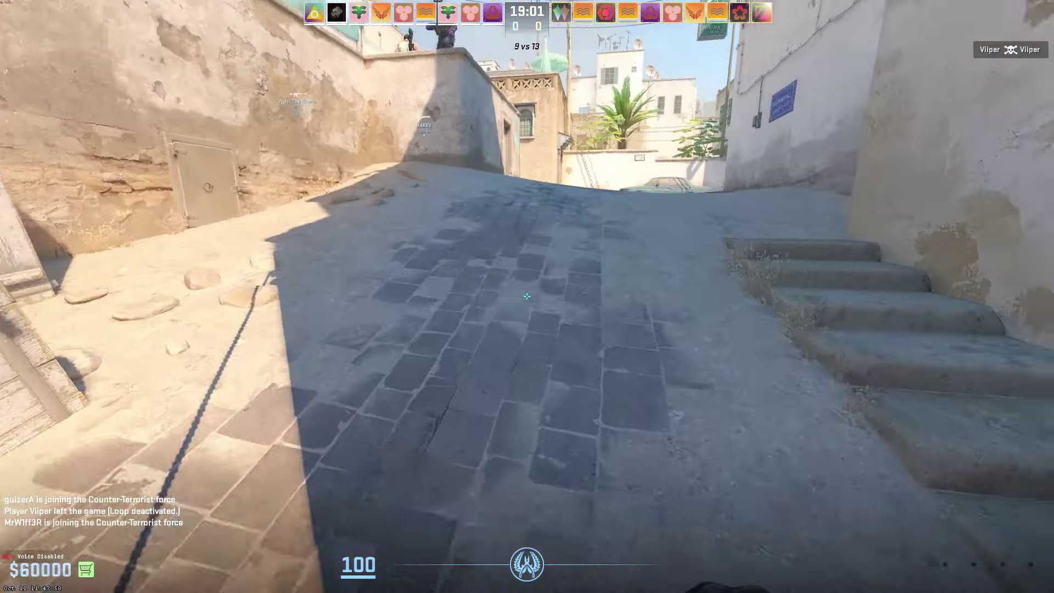
{"action": "key", "text": "w"}
{"action": "key", "text": "1"}
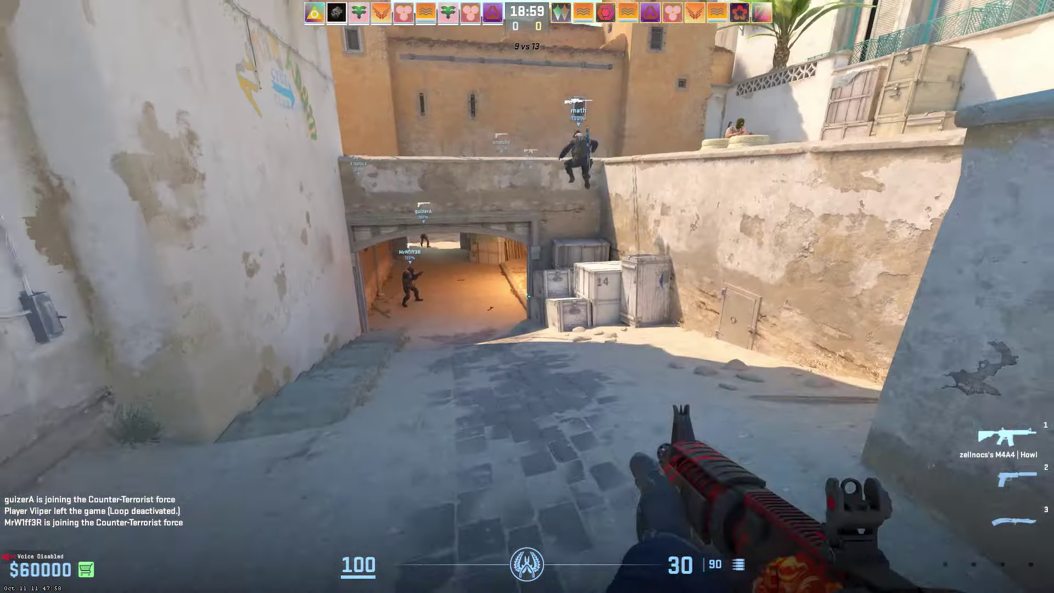
- Switch back to the knife, run up the road and jump onto the ledge beside the teal-covered crate
{"action": "key", "text": "3"}
{"action": "key", "text": "w"}
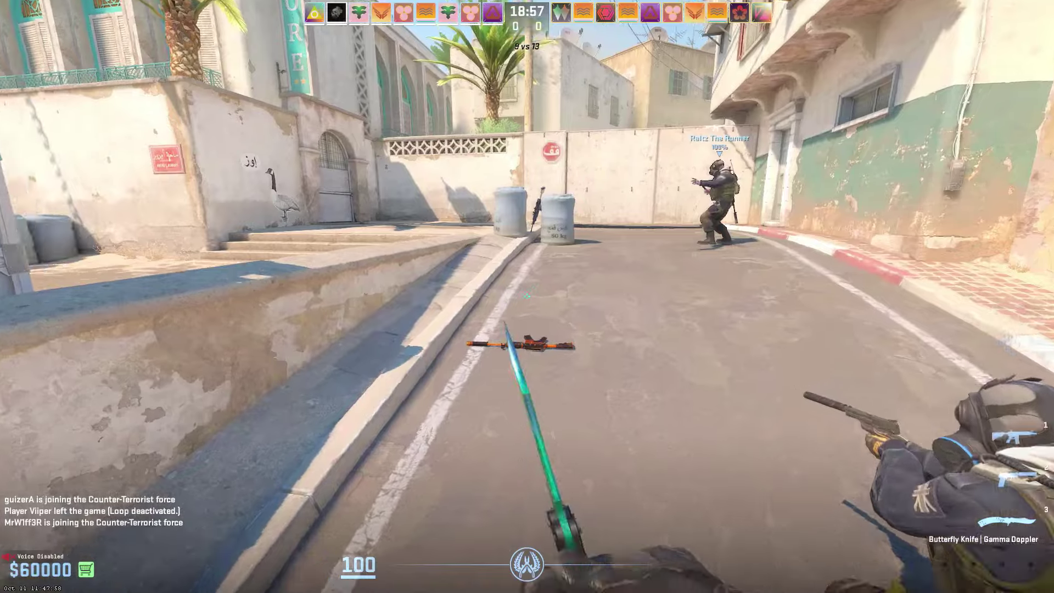
{"action": "key", "text": "w"}
{"action": "key", "text": "space"}
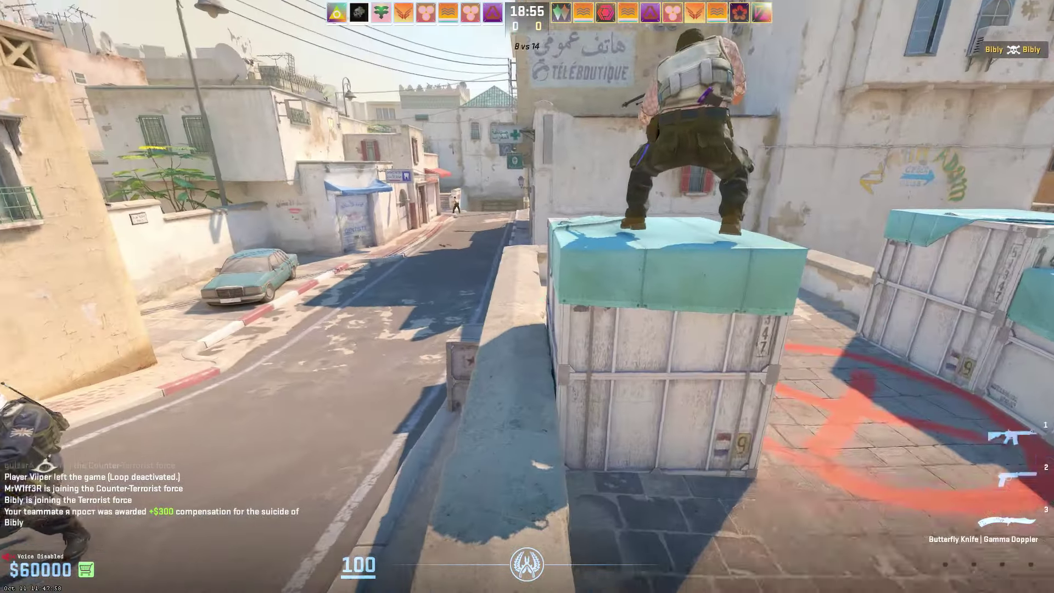
{"action": "key", "text": "space"}
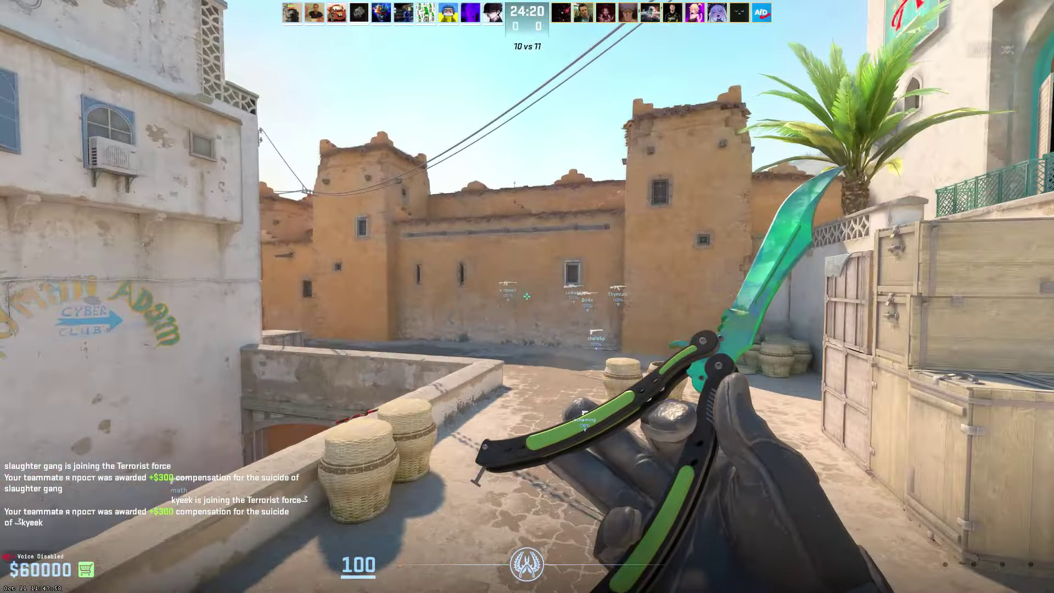
- Hide player avatar images by running cl_hide_avatar_images 1 in the console, and close the console
{"action": "key", "text": "grave"}
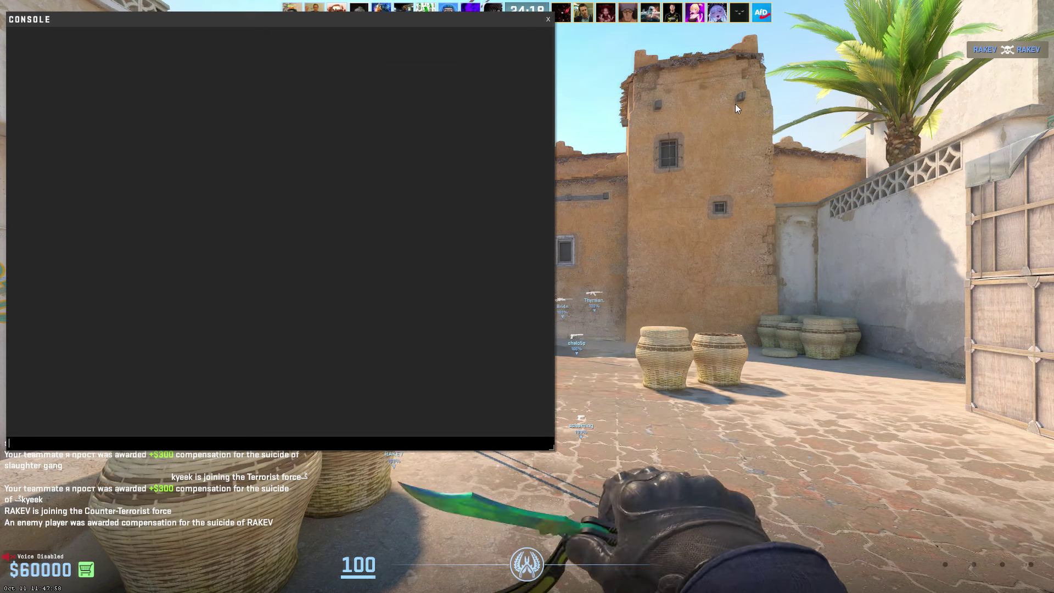
{"action": "type", "text": "cl_hide_avatar_images 1"}
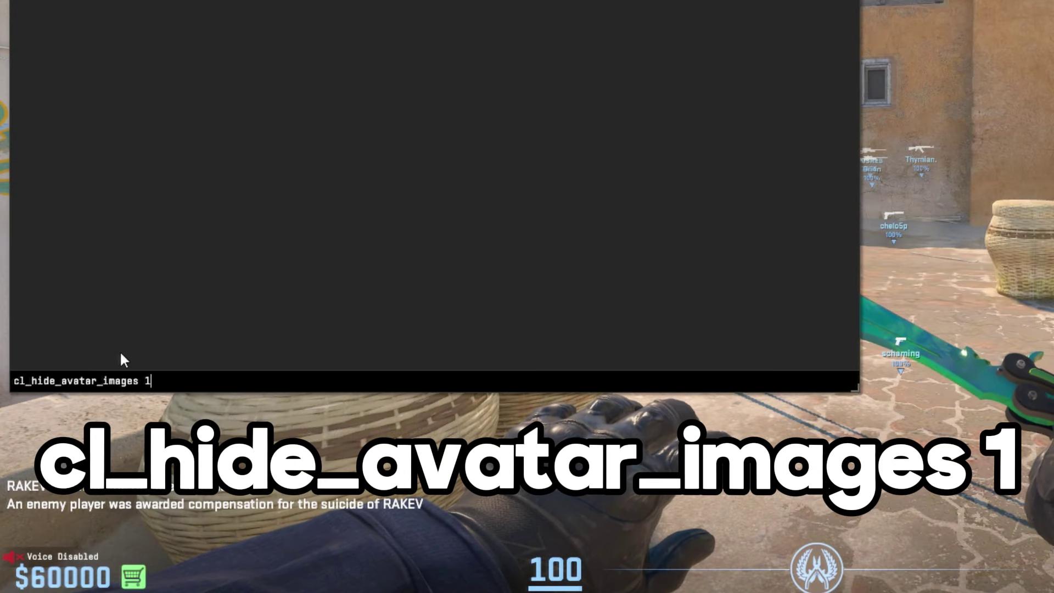
{"action": "key", "text": "Return"}
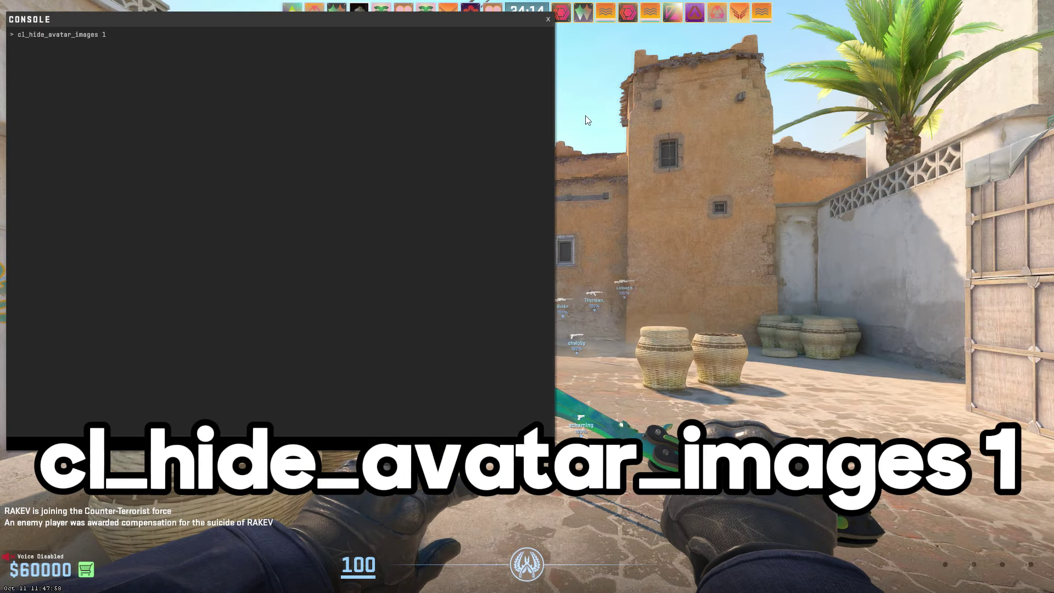
{"action": "left_click", "coordinate": [547, 21]}
- Run and jump past the metal crate to the Cyber courtyard, and continue to the low wall facing the arched doorway
{"action": "key", "text": "w"}
{"action": "key", "text": "space"}
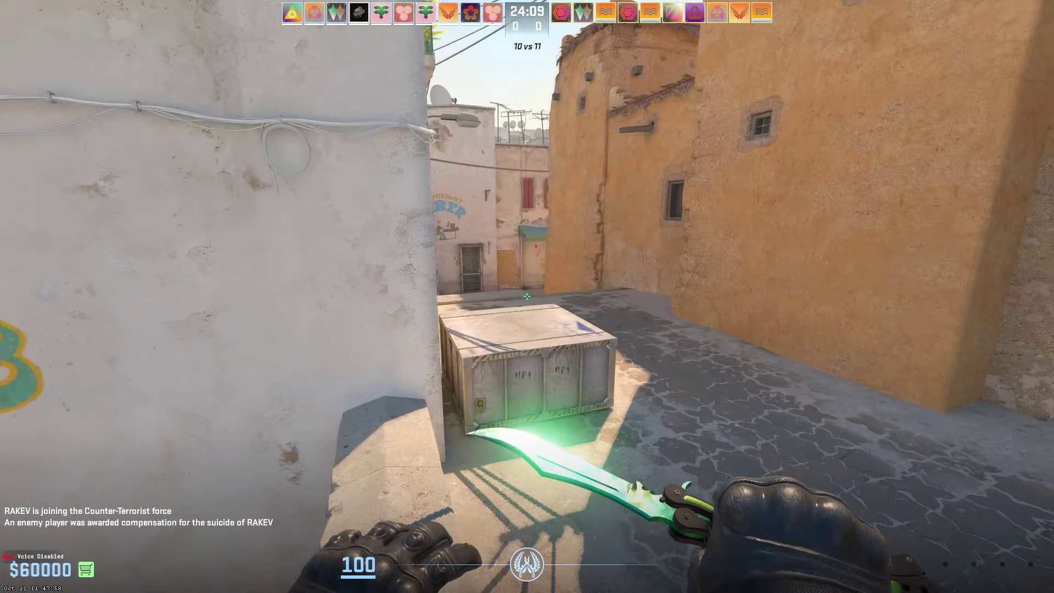
{"action": "key", "text": "w"}
{"action": "key", "text": "space"}
{"action": "key", "text": "w"}
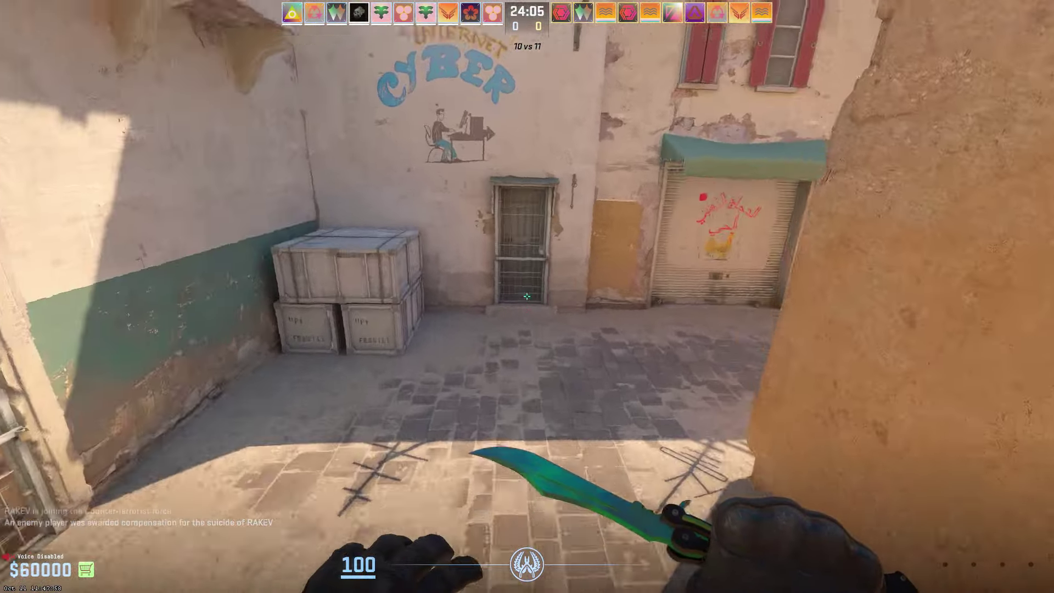
{"action": "key", "text": "w"}
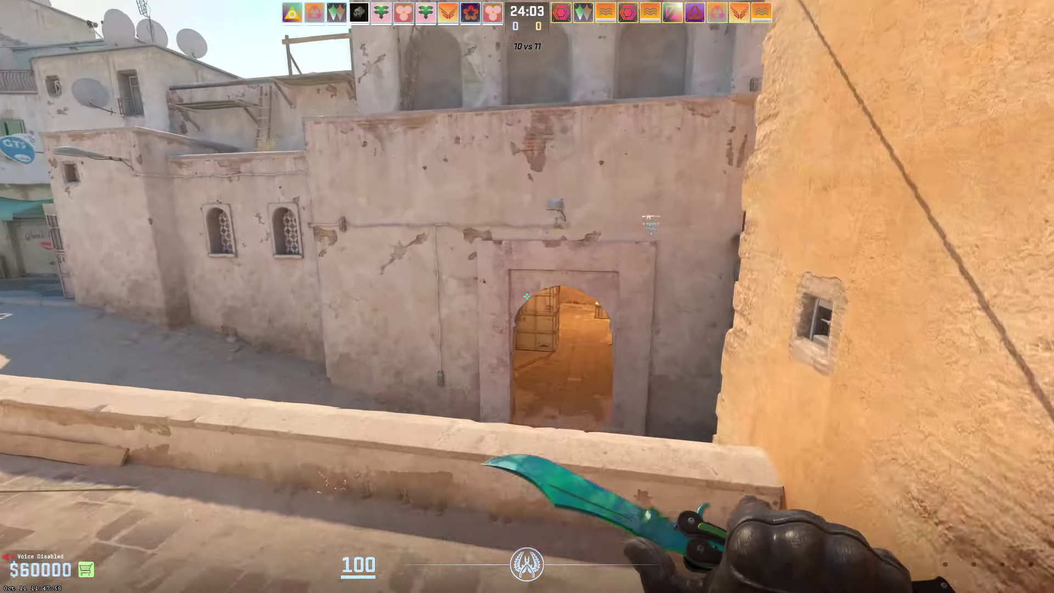
{"action": "key", "text": "w"}
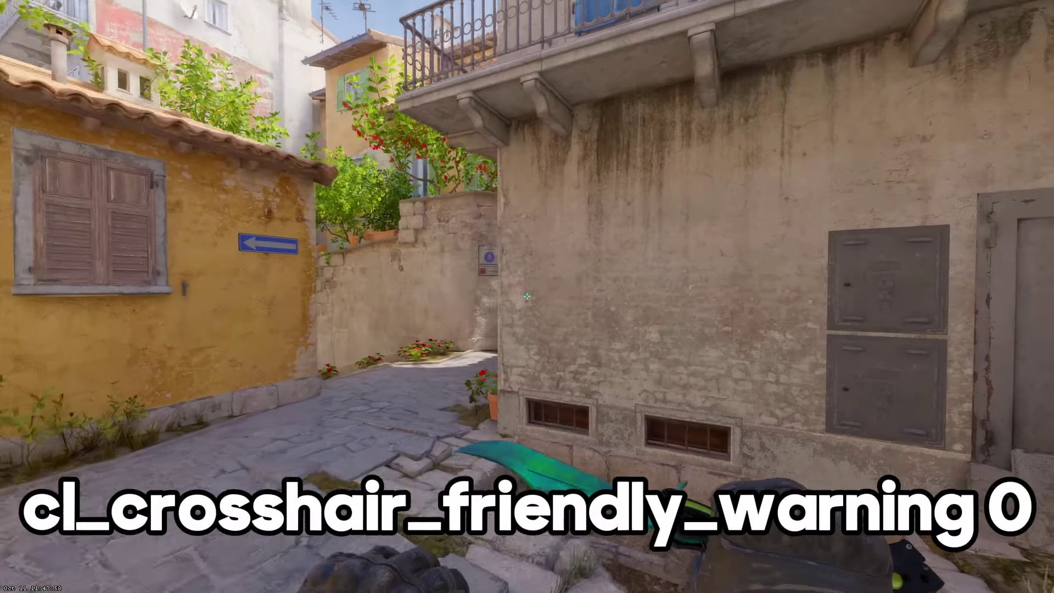
- Approach the teammate in the alley and run cl_crosshair_friendly_warning 0 in the console
{"action": "key", "text": "w"}
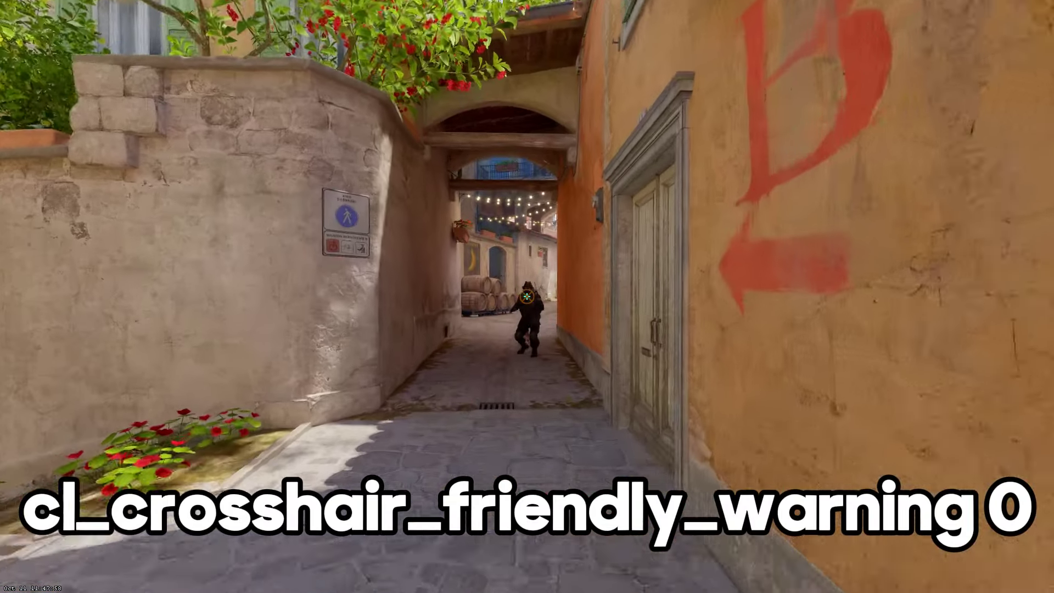
{"action": "key", "text": "w"}
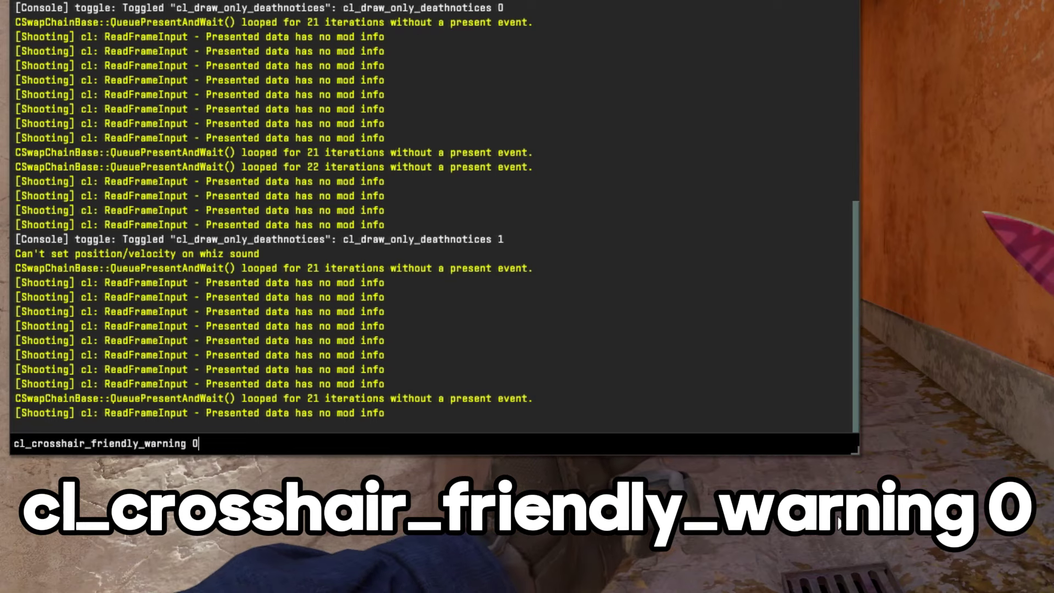
{"action": "key", "text": "Return"}
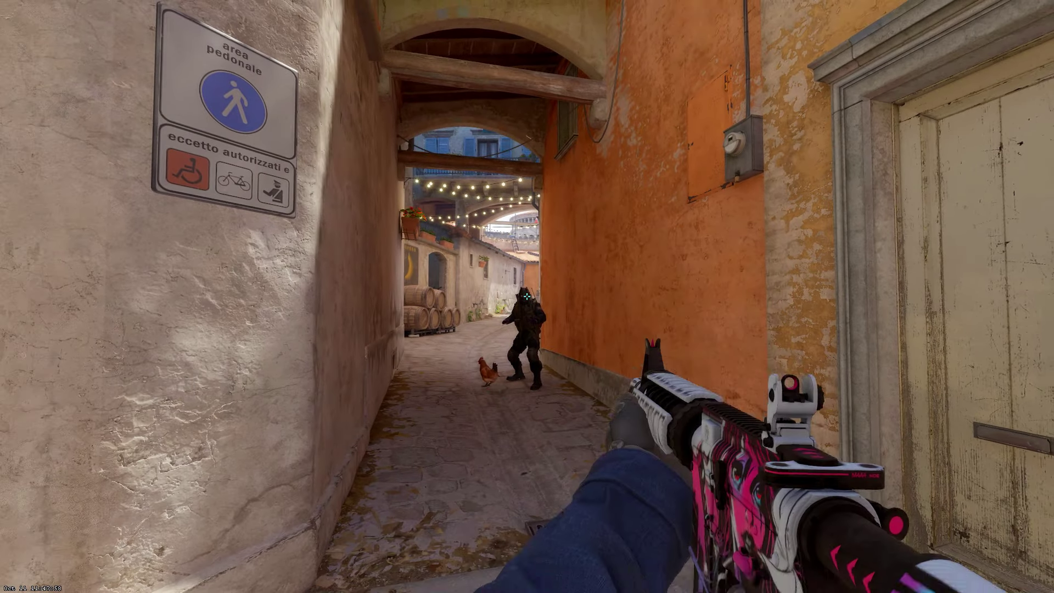
- Keep the crosshair on the teammate in the alley while switching between weapons to check the friendly warning
{"action": "key", "text": "4"}
{"action": "key", "text": "1"}
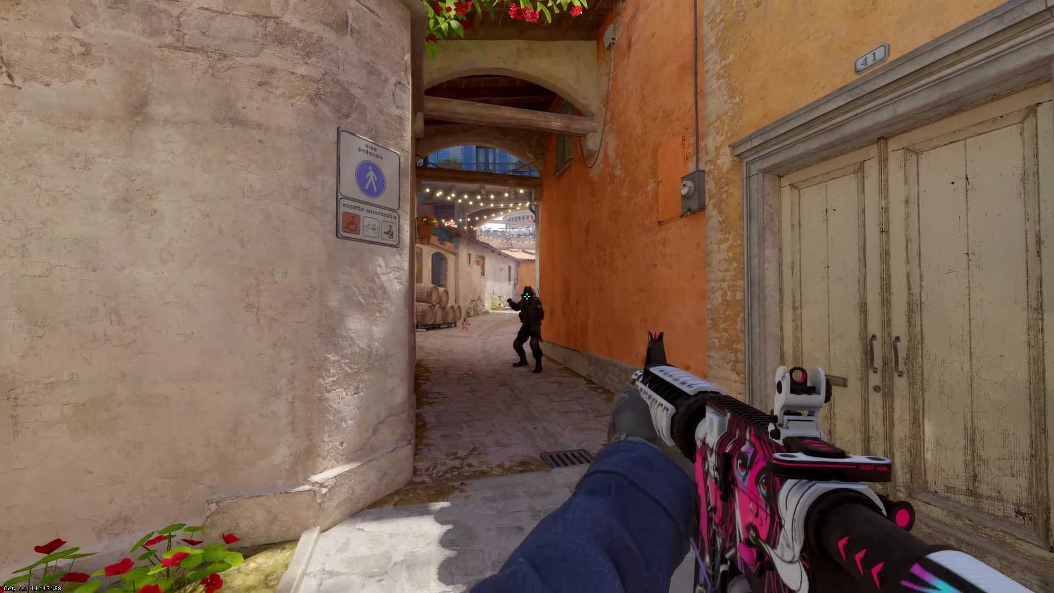
{"action": "key", "text": "3"}
{"action": "key", "text": "1"}
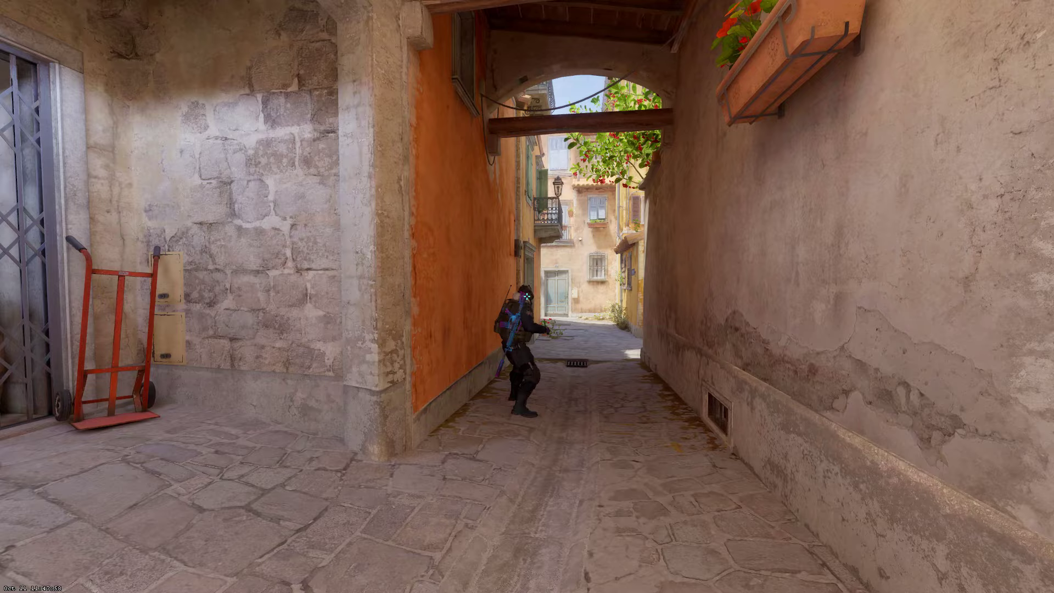
{"action": "key", "text": "1"}
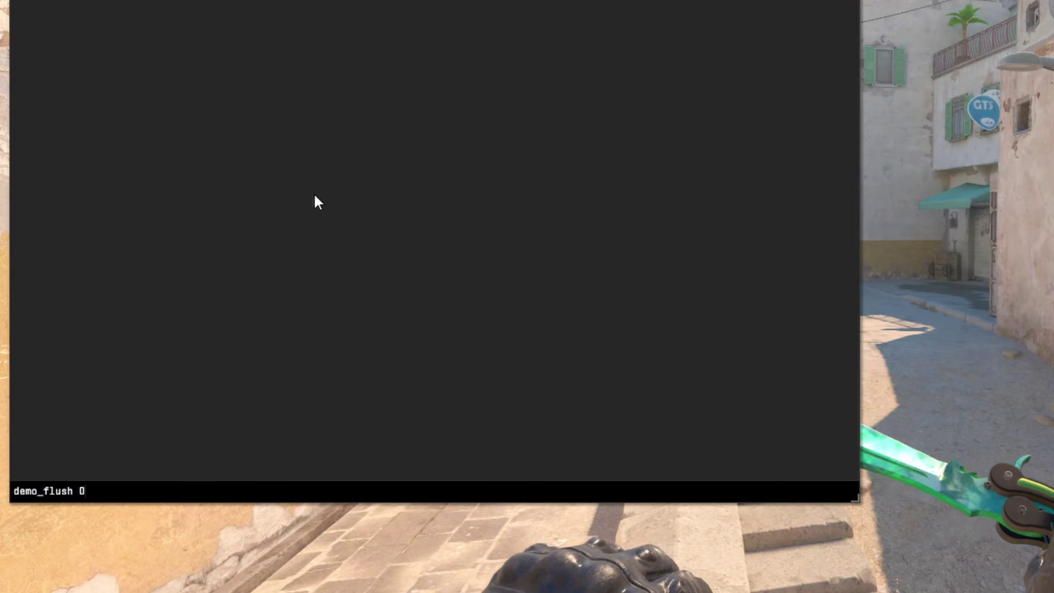
- Run demo_flush 0 in the console, close the console and switch to the knife
{"action": "key", "text": "Return"}
{"action": "left_click", "coordinate": [548, 23]}
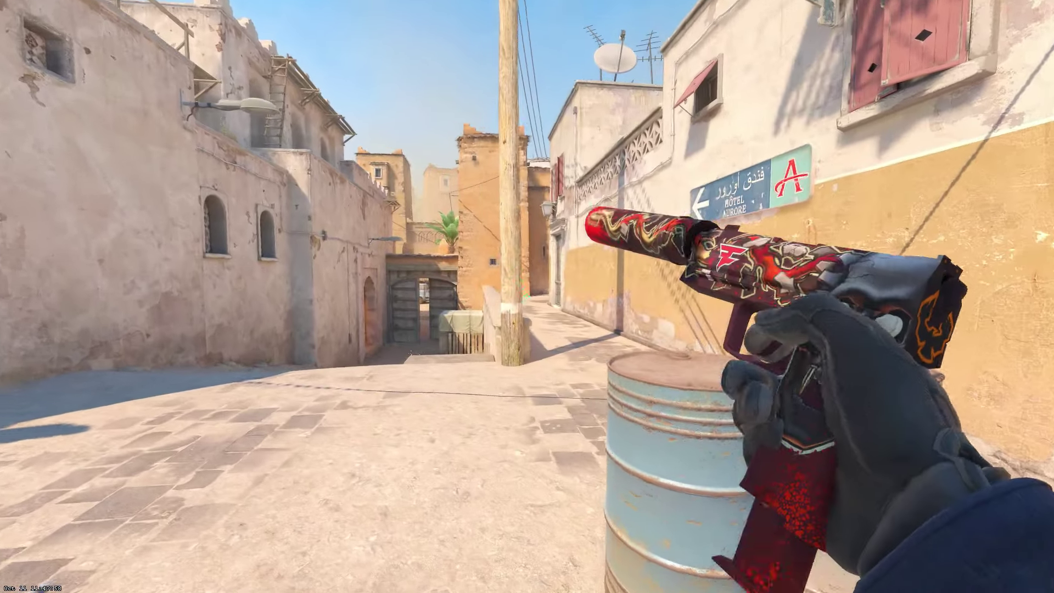
{"action": "key", "text": "3"}
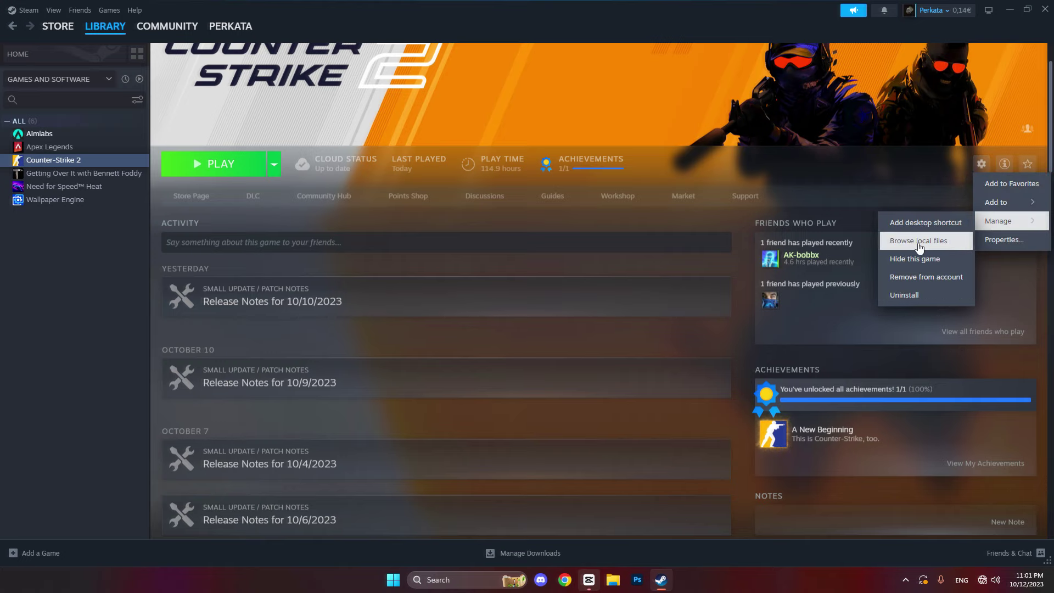
- Browse Counter-Strike 2's local files from Steam and open the game\csgo\cfg folder
{"action": "left_click", "coordinate": [920, 246]}
{"action": "double_click", "coordinate": [378, 285]}
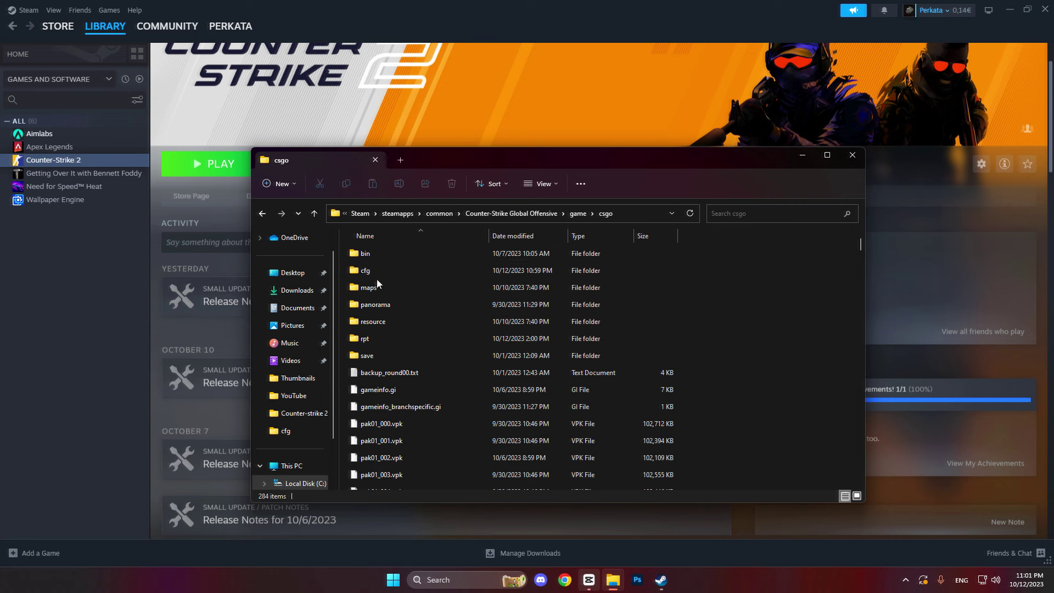
{"action": "double_click", "coordinate": [383, 272]}
- Create a new text document named autoexec.cfg in the cfg folder, accepting the extension change
{"action": "right_click", "coordinate": [712, 344]}
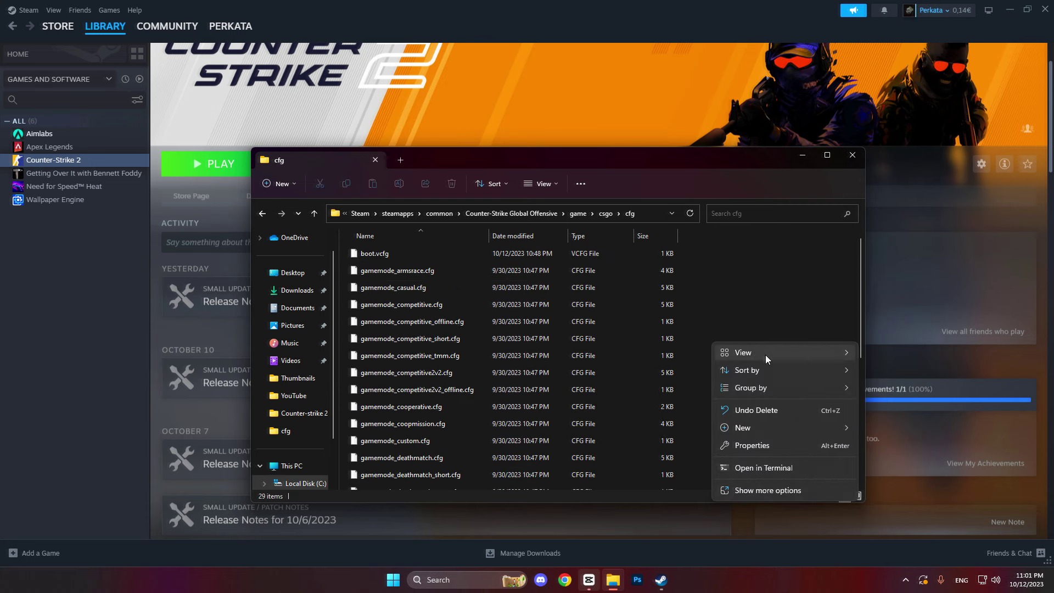
{"action": "mouse_move", "coordinate": [766, 354]}
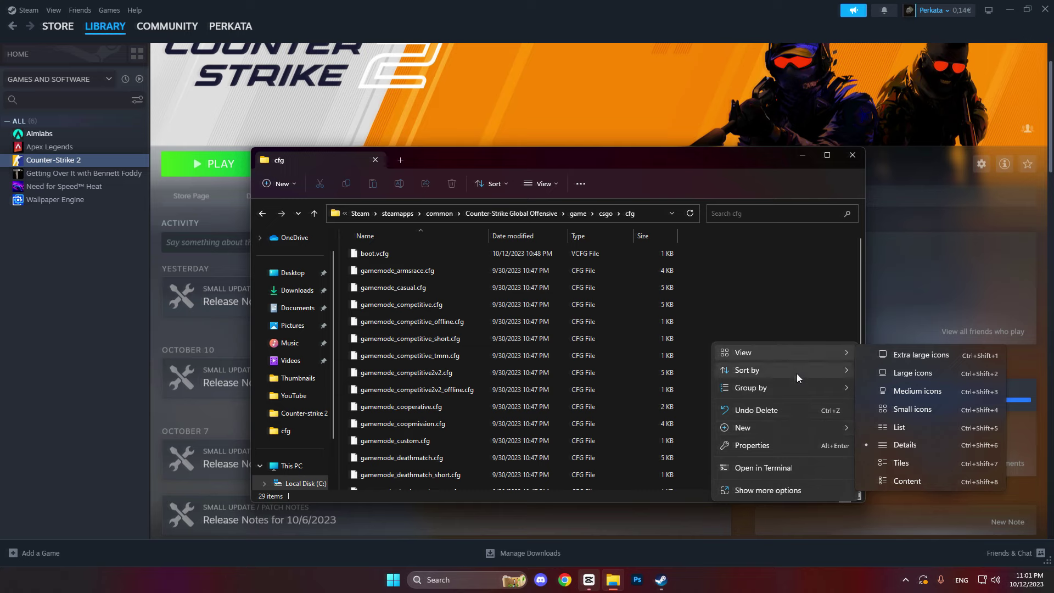
{"action": "mouse_move", "coordinate": [792, 430]}
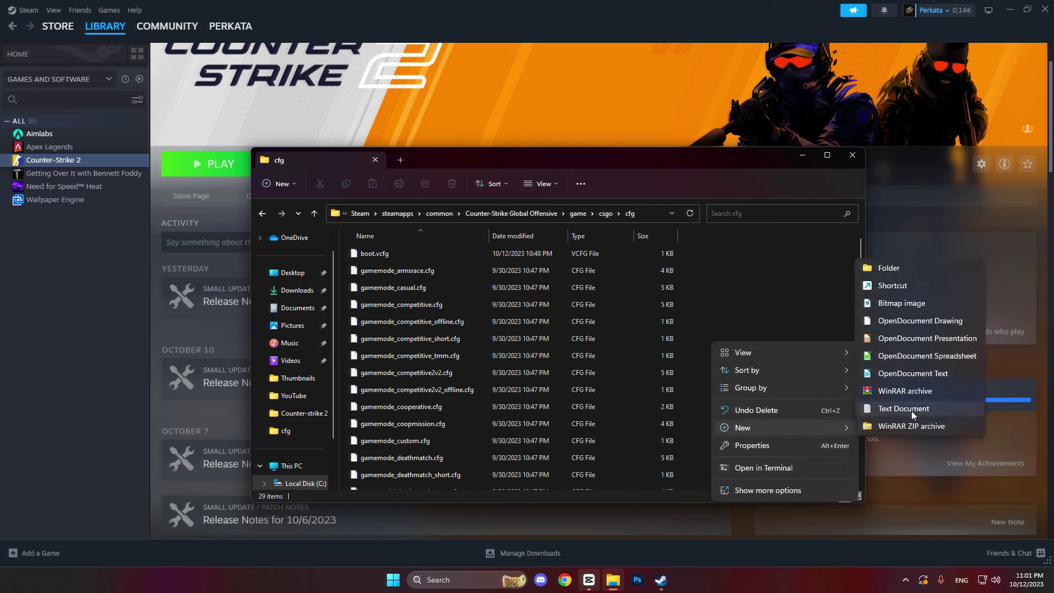
{"action": "left_click", "coordinate": [912, 410]}
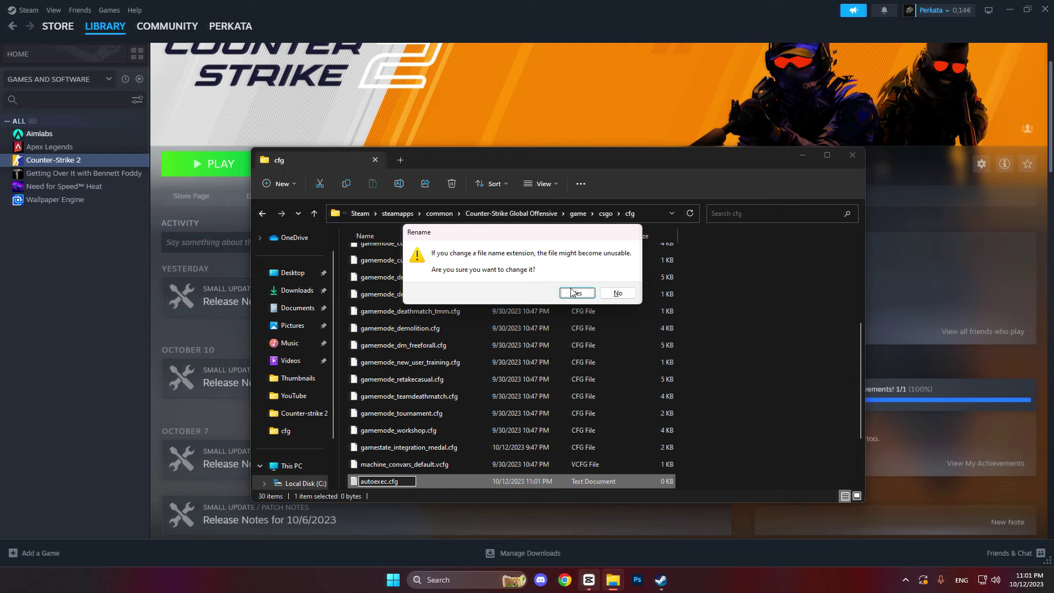
{"action": "left_click", "coordinate": [576, 292]}
- Open autoexec.cfg in the text editor and enter the line fps_max 144
{"action": "double_click", "coordinate": [392, 252]}
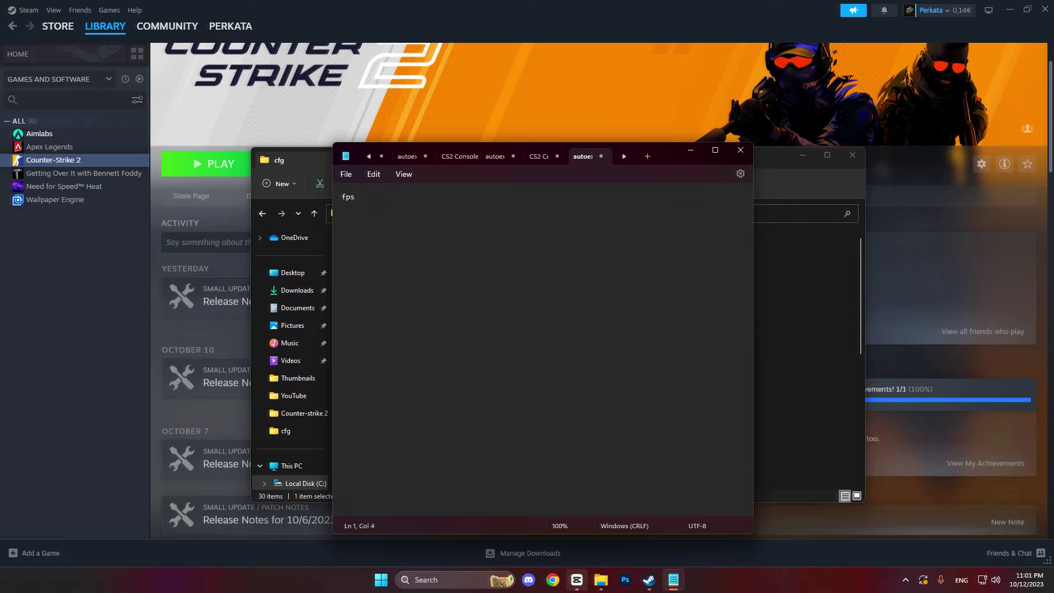
{"action": "type", "text": "max 144"}
{"action": "left_click", "coordinate": [346, 174]}
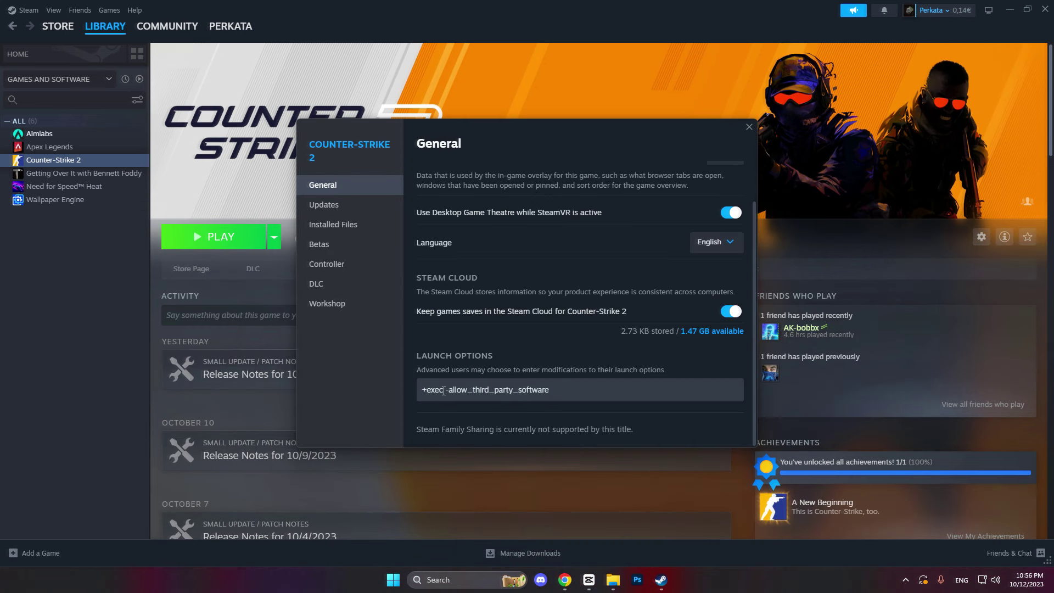
- Replace +exec in Counter-Strike 2's Steam launch options with +exec autoexec.cfg
{"action": "left_click_drag", "start_coordinate": [443, 391], "coordinate": [422, 390]}
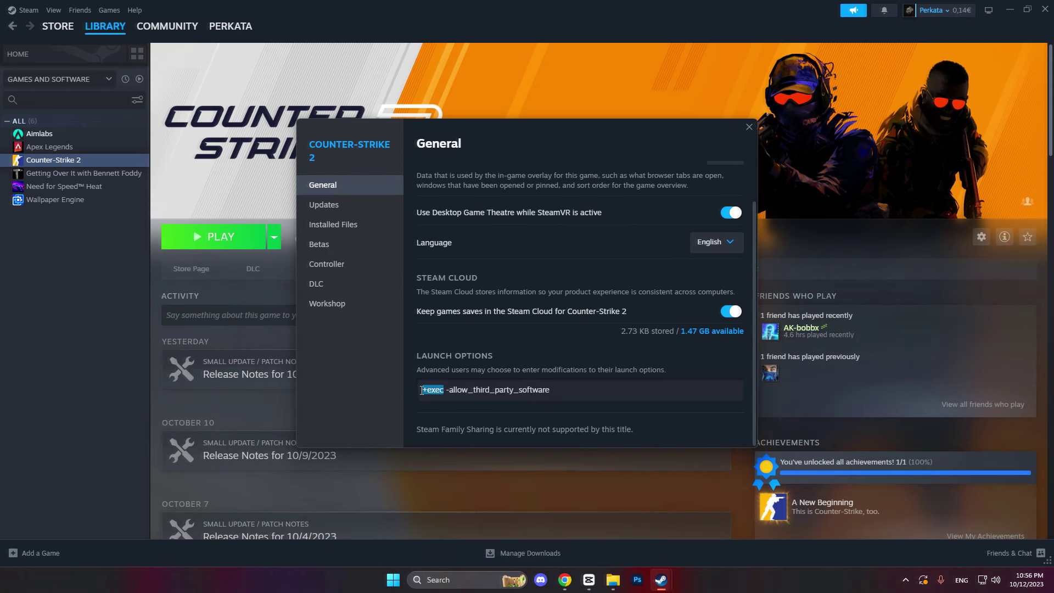
{"action": "type", "text": "+exec autoexec.cfg"}
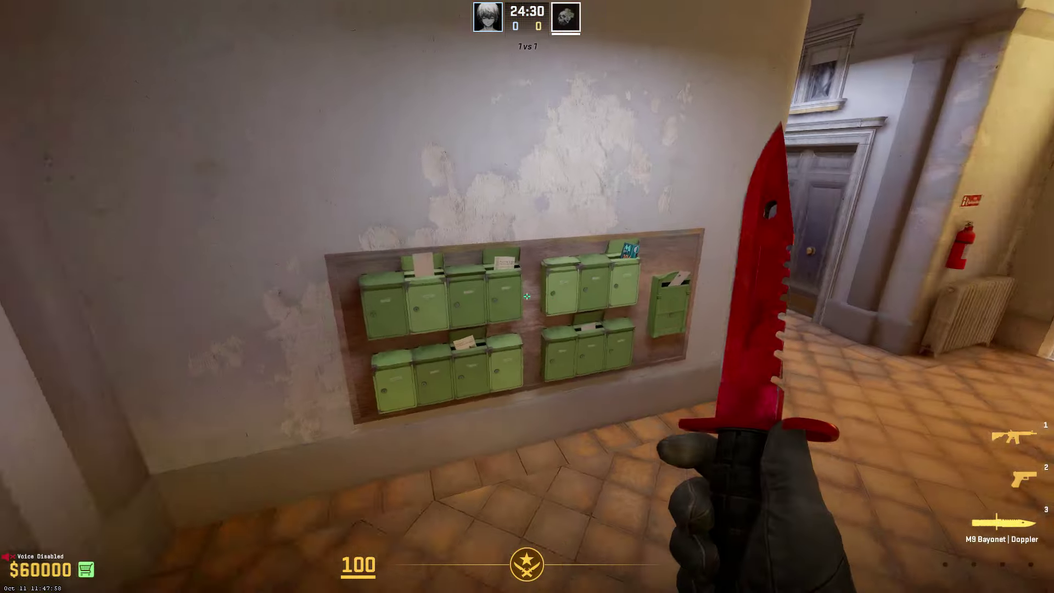
- Back in Counter-Strike 2, run from the mailboxes through the hallway to the balcony and down to the street by the fruit stalls
{"action": "key", "text": "w"}
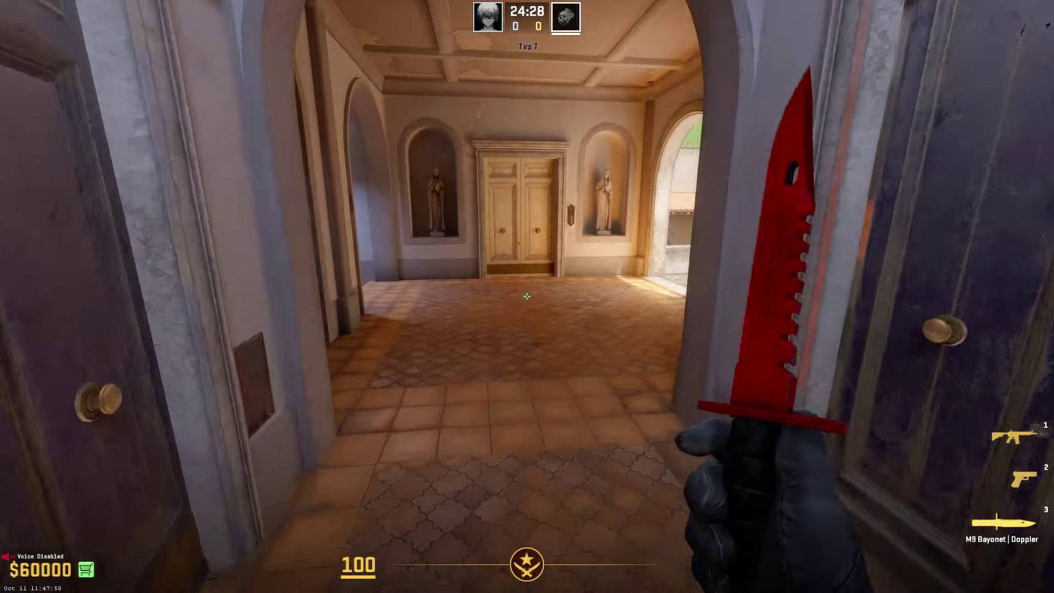
{"action": "key", "text": "w"}
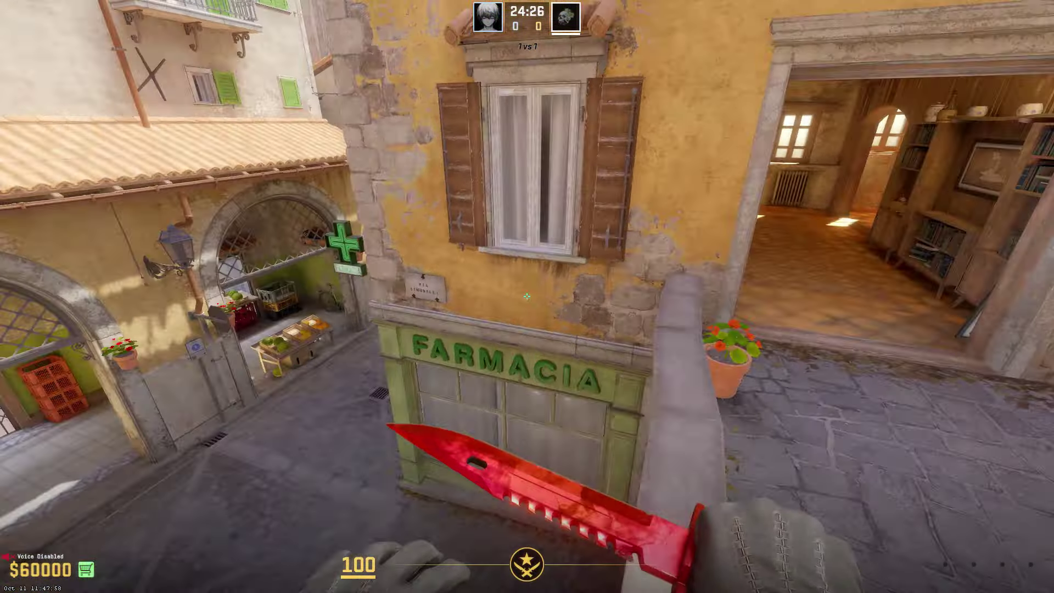
{"action": "key", "text": "w"}
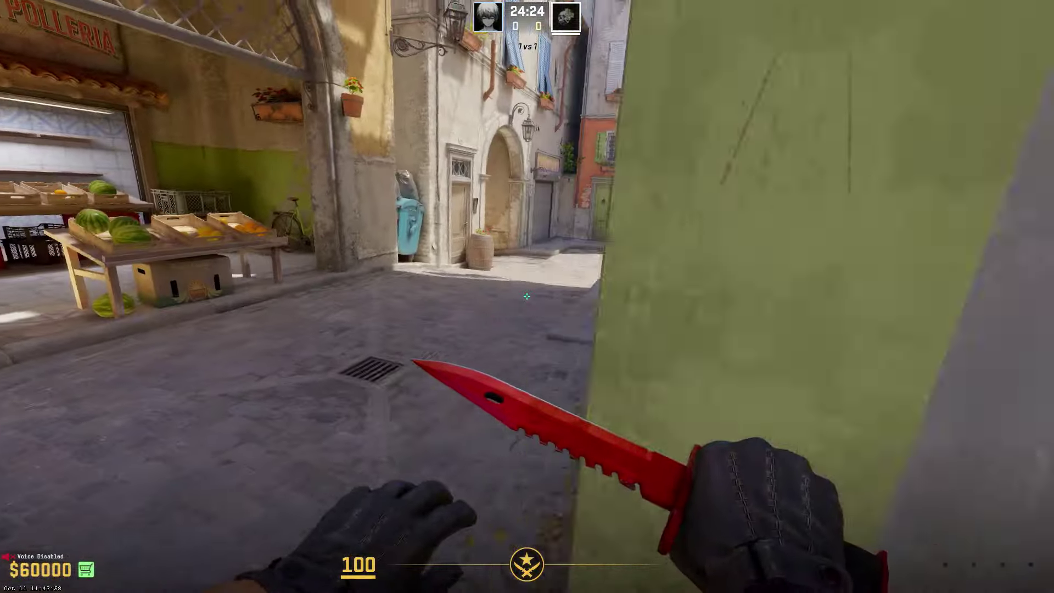